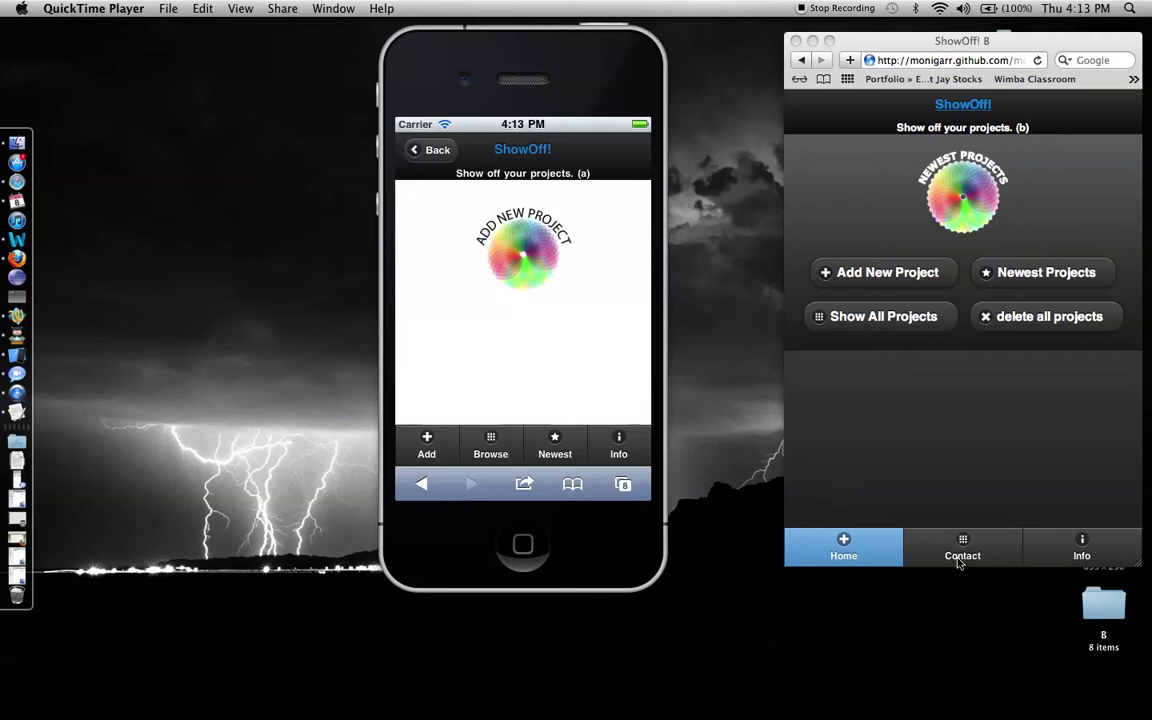
- In Safari, inspect the Project Date and Project Name fields of version (b)'s Add New Project form, and return to its home page
click(873, 274)
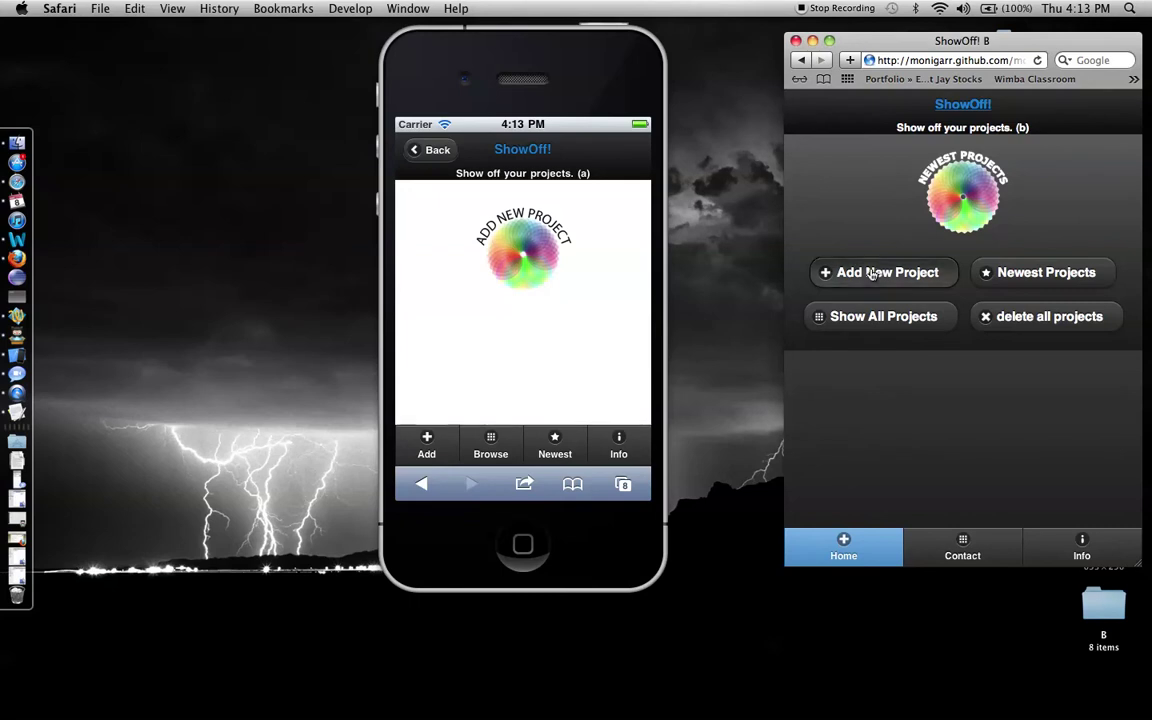
click(873, 274)
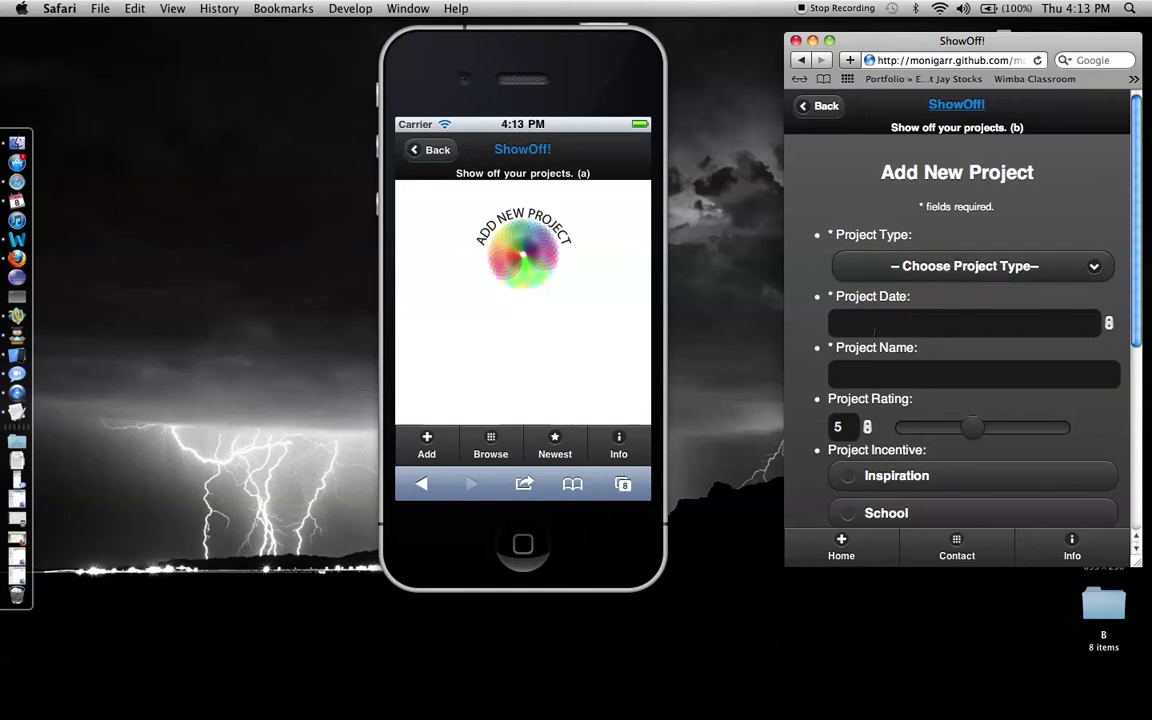
click(877, 328)
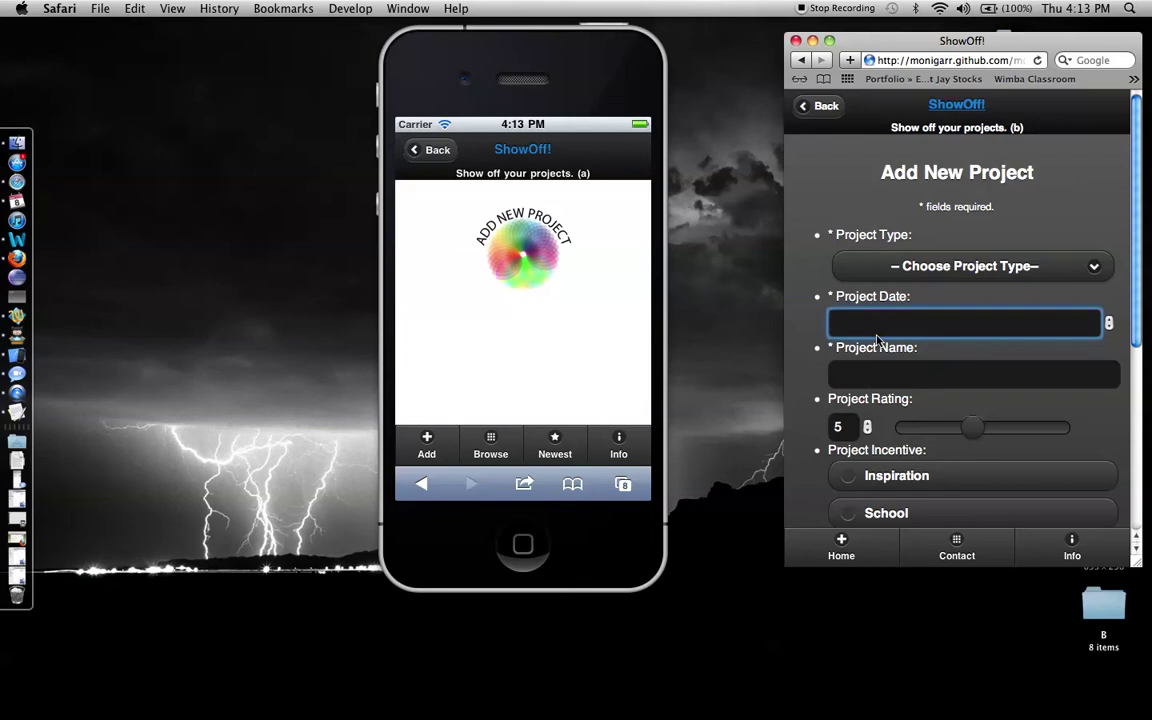
click(870, 383)
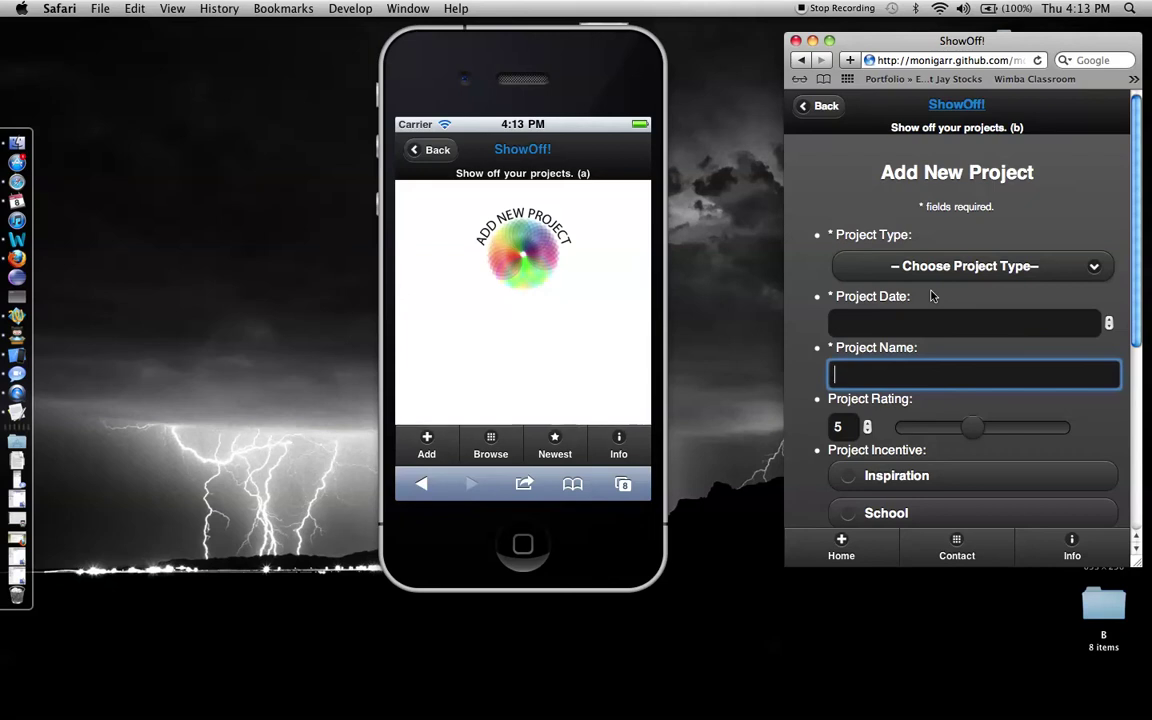
click(577, 335)
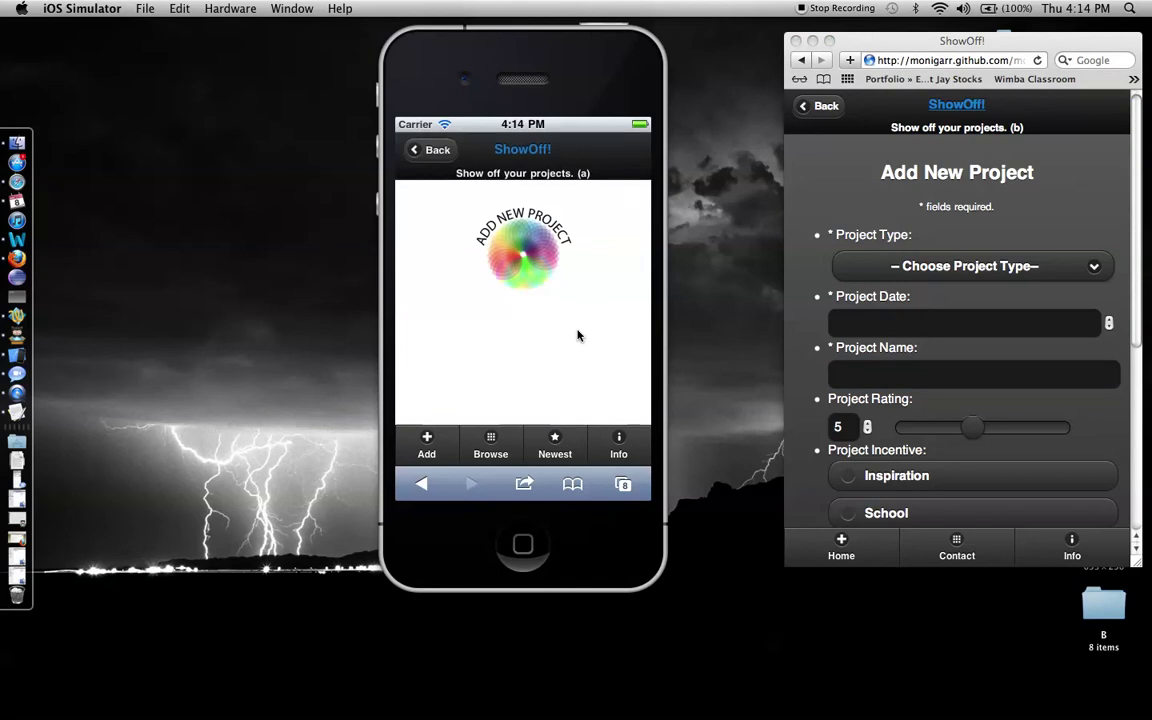
click(846, 97)
click(943, 106)
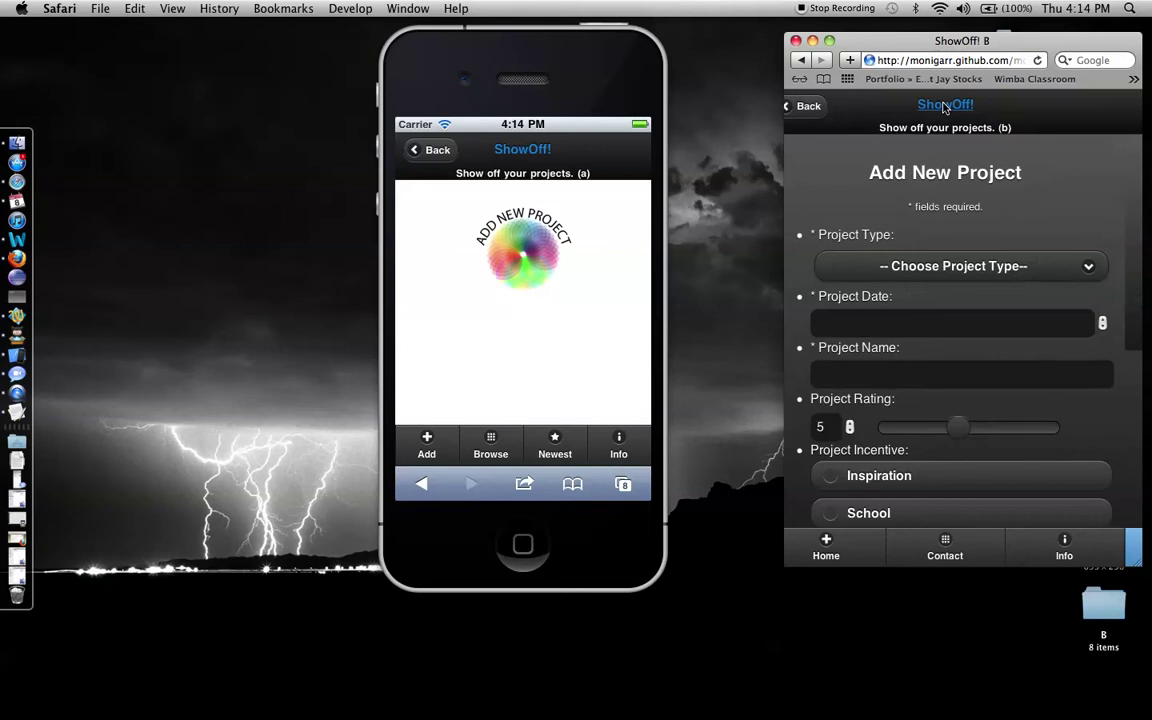
- Switch to the iOS Simulator and show all projects from version (a)'s Add New Project page to look through the list
click(476, 356)
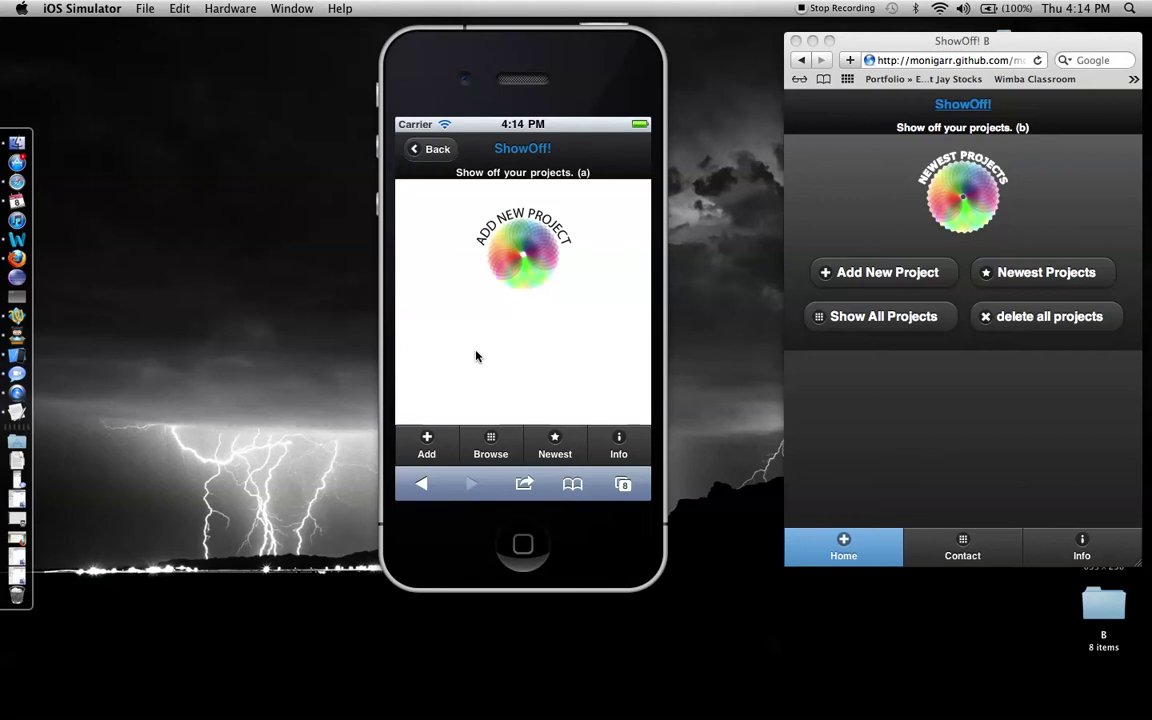
click(426, 444)
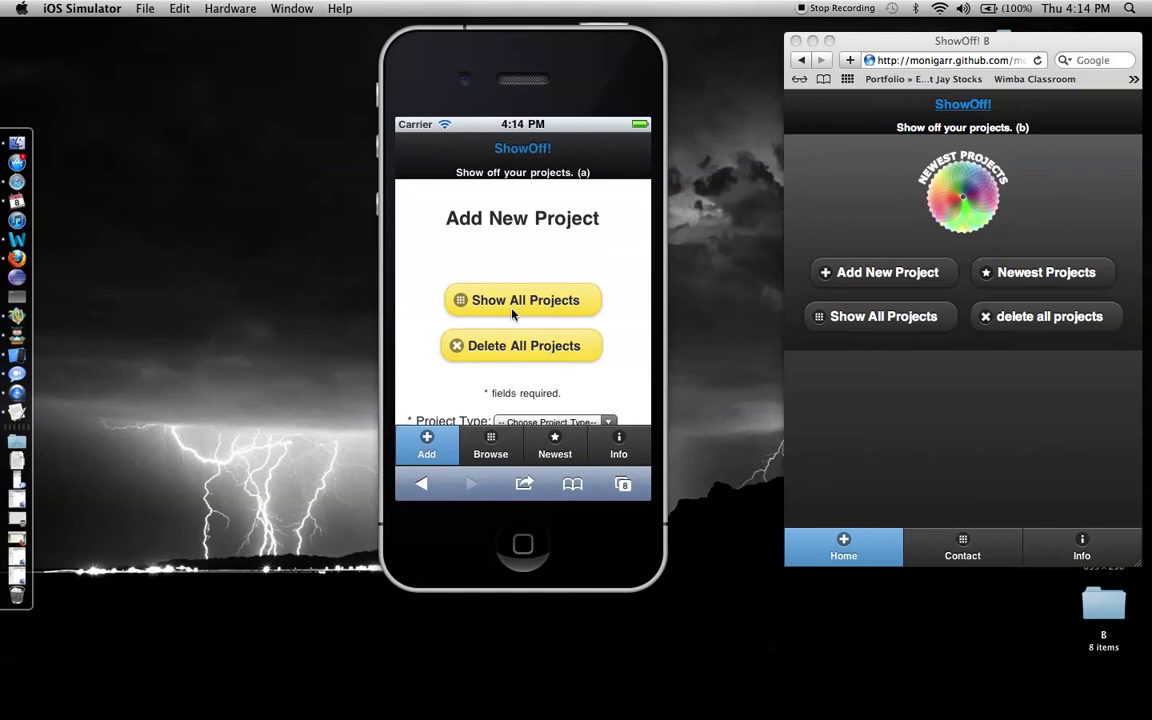
click(519, 304)
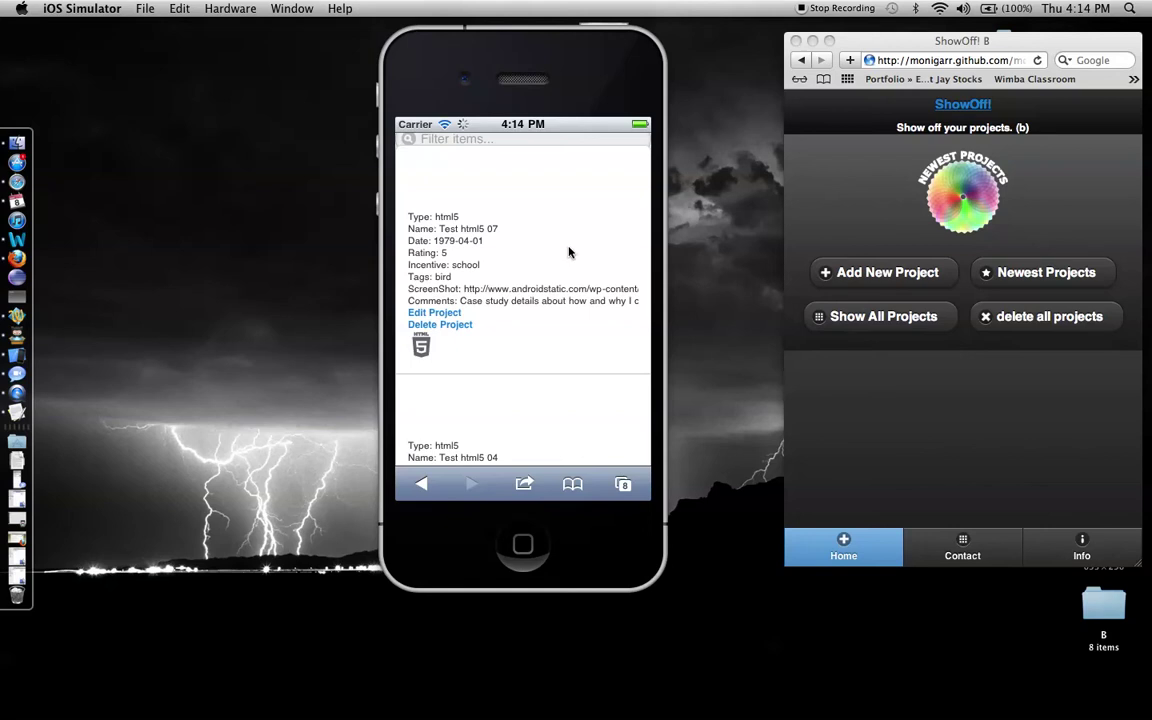
drag(517, 378, 553, 391)
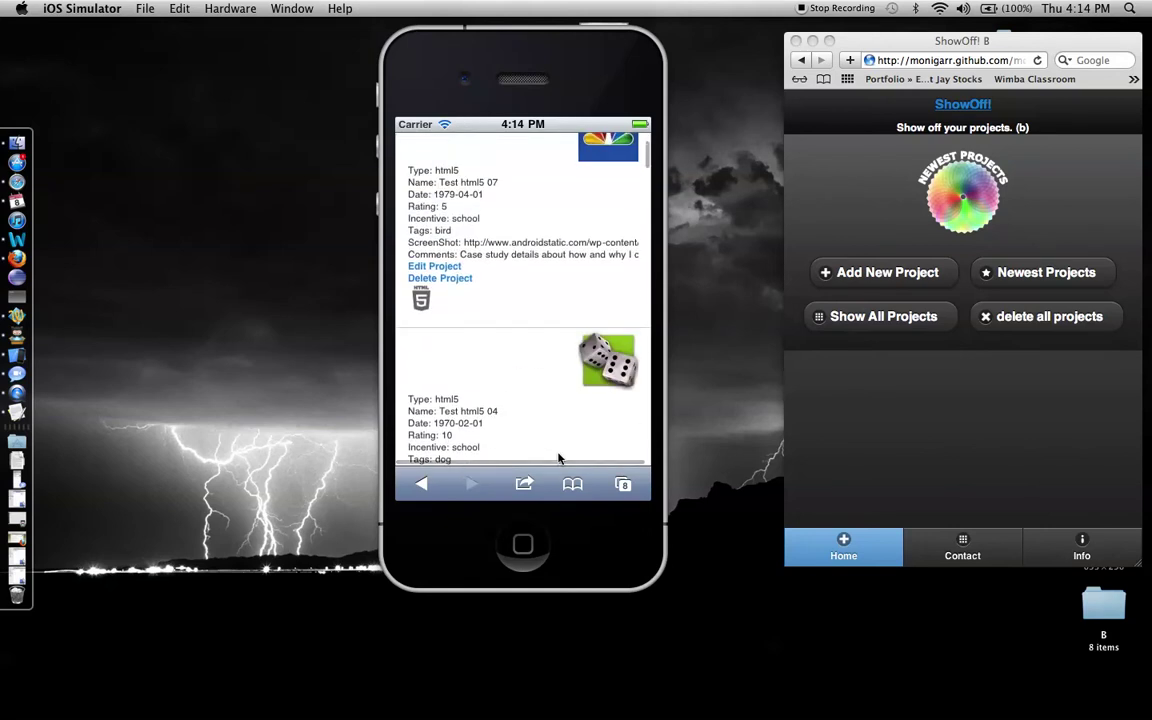
drag(501, 245, 557, 421)
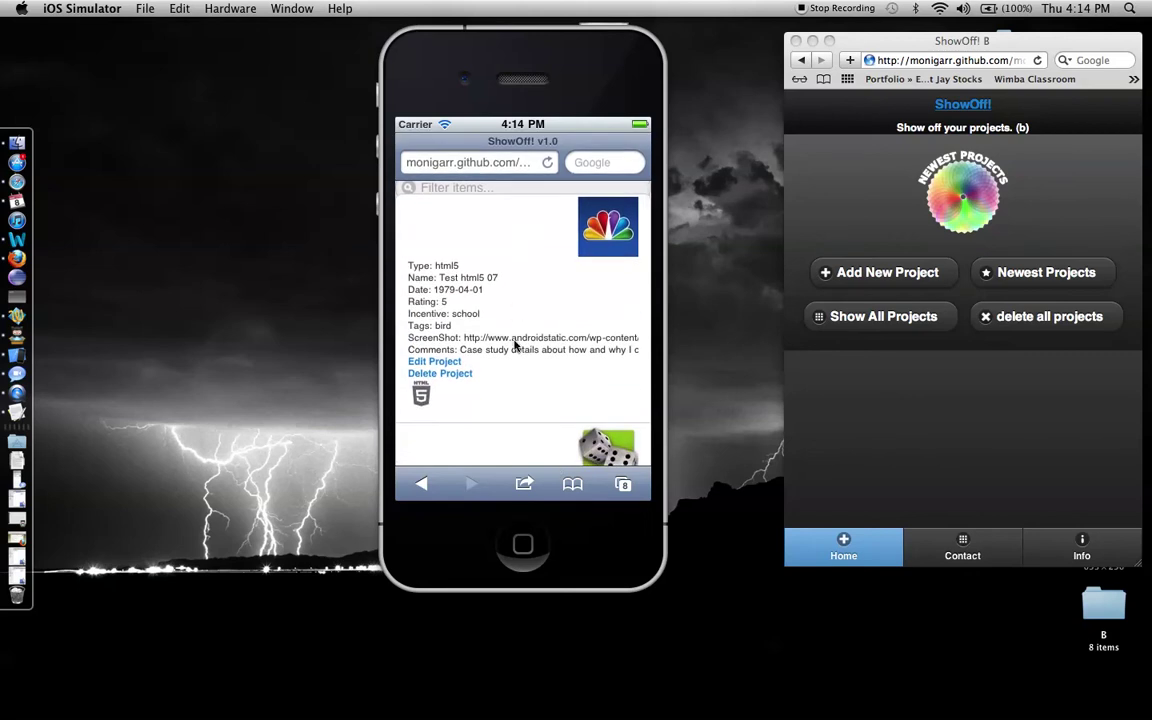
mouse_move(514, 345)
mouse_down()
mouse_move(517, 193)
mouse_move(512, 366)
mouse_up()
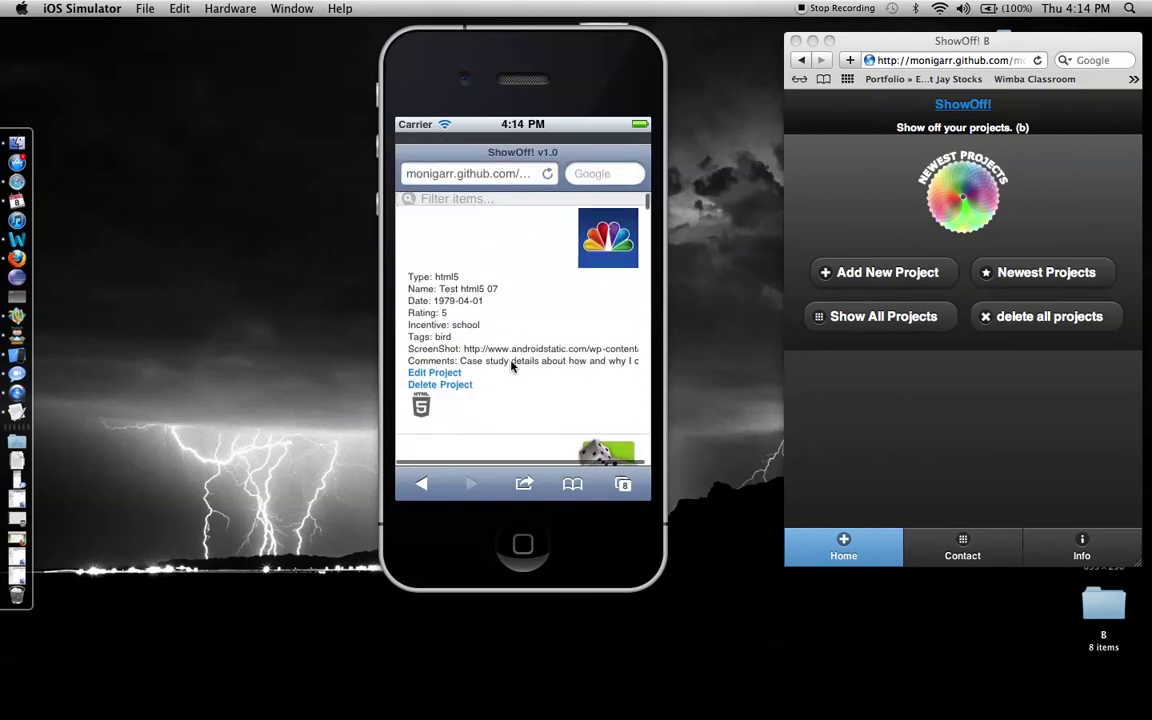
- Filter the full project list by "ios" and look through the matching projects
click(478, 190)
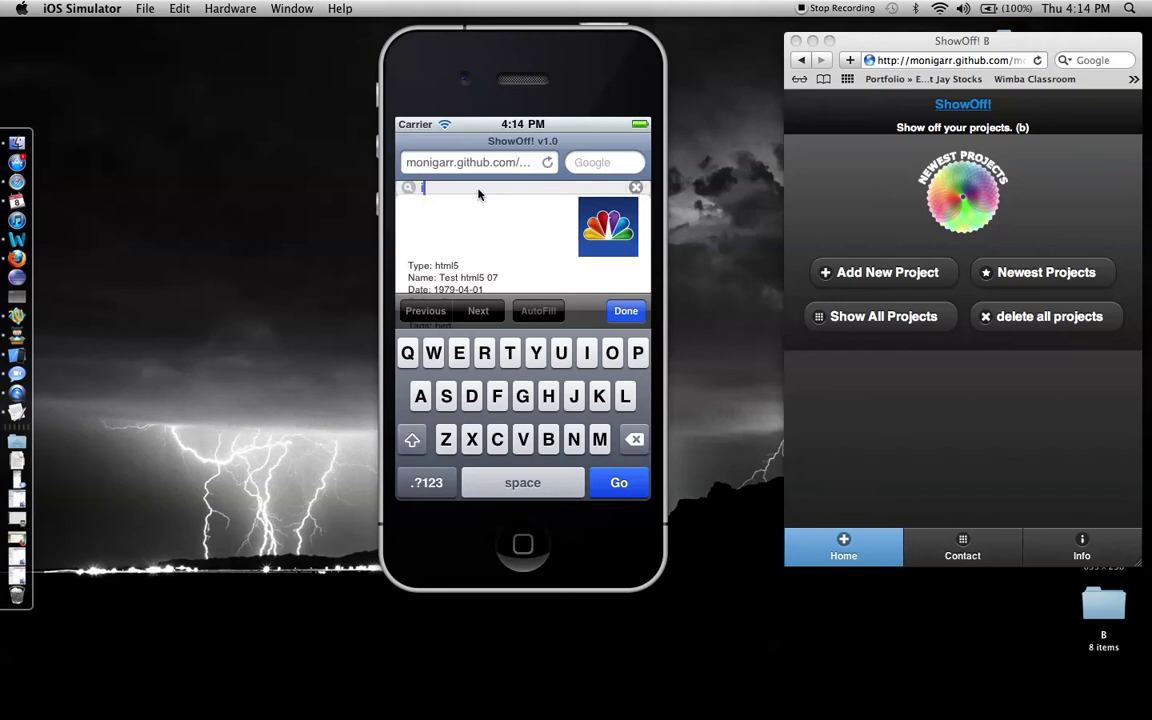
text(ios)
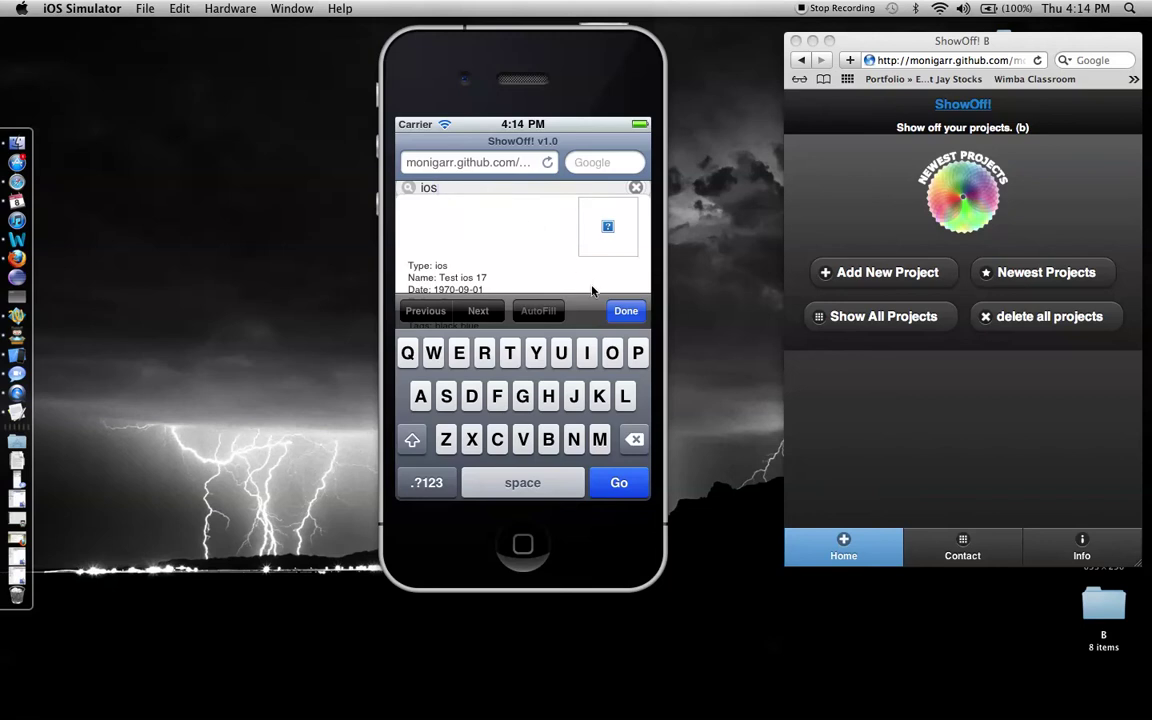
click(554, 280)
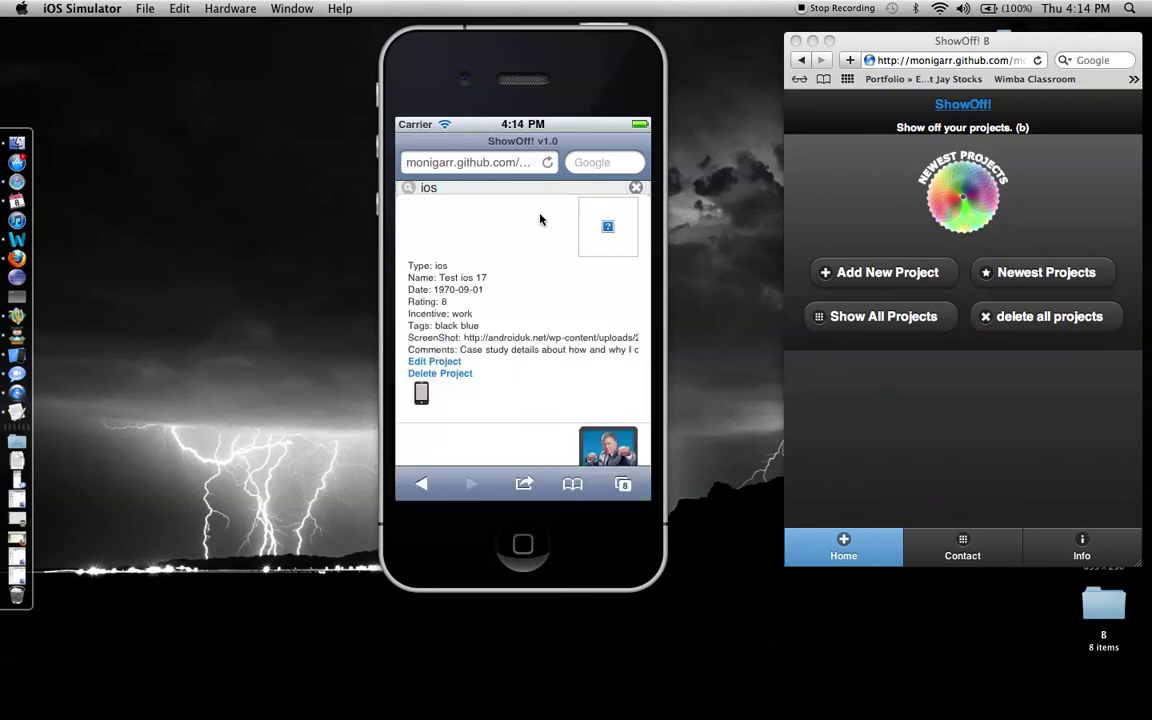
drag(543, 349, 539, 167)
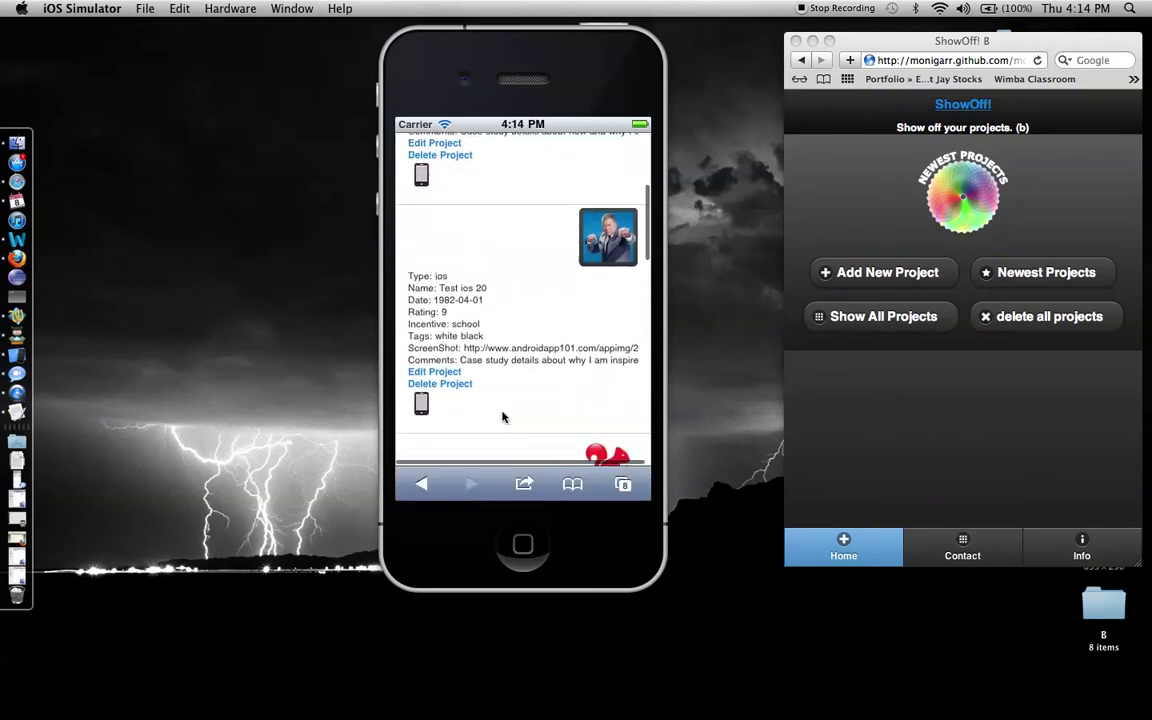
drag(501, 417, 514, 440)
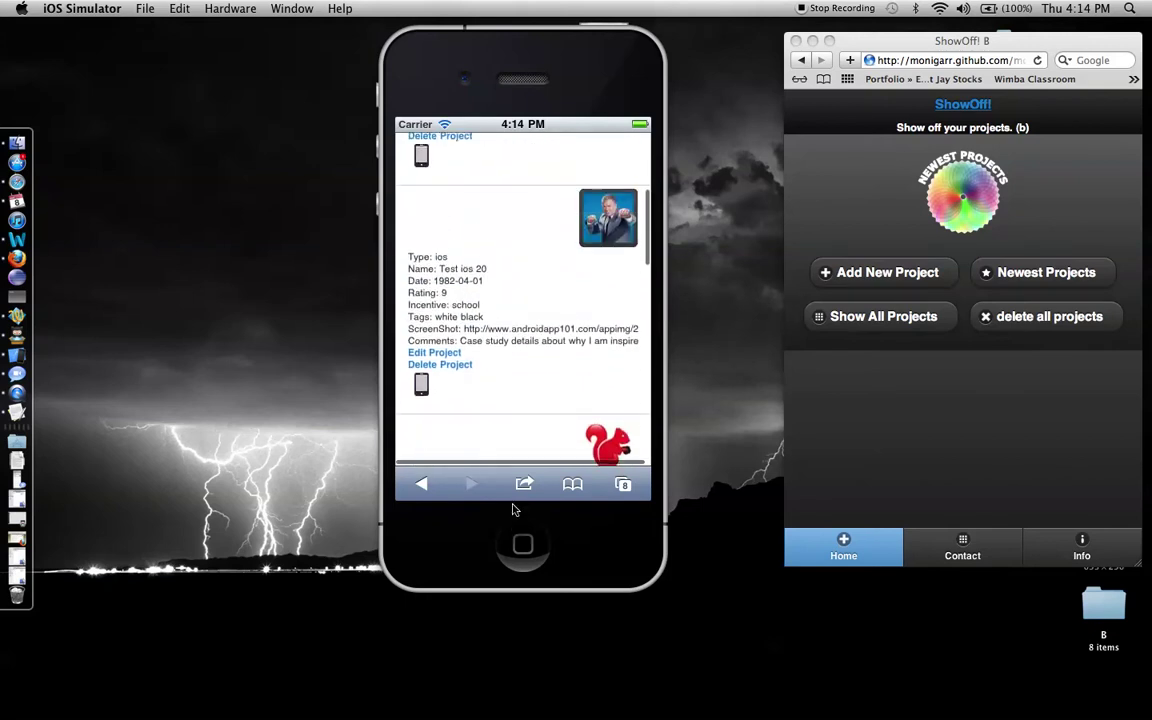
drag(457, 177, 509, 336)
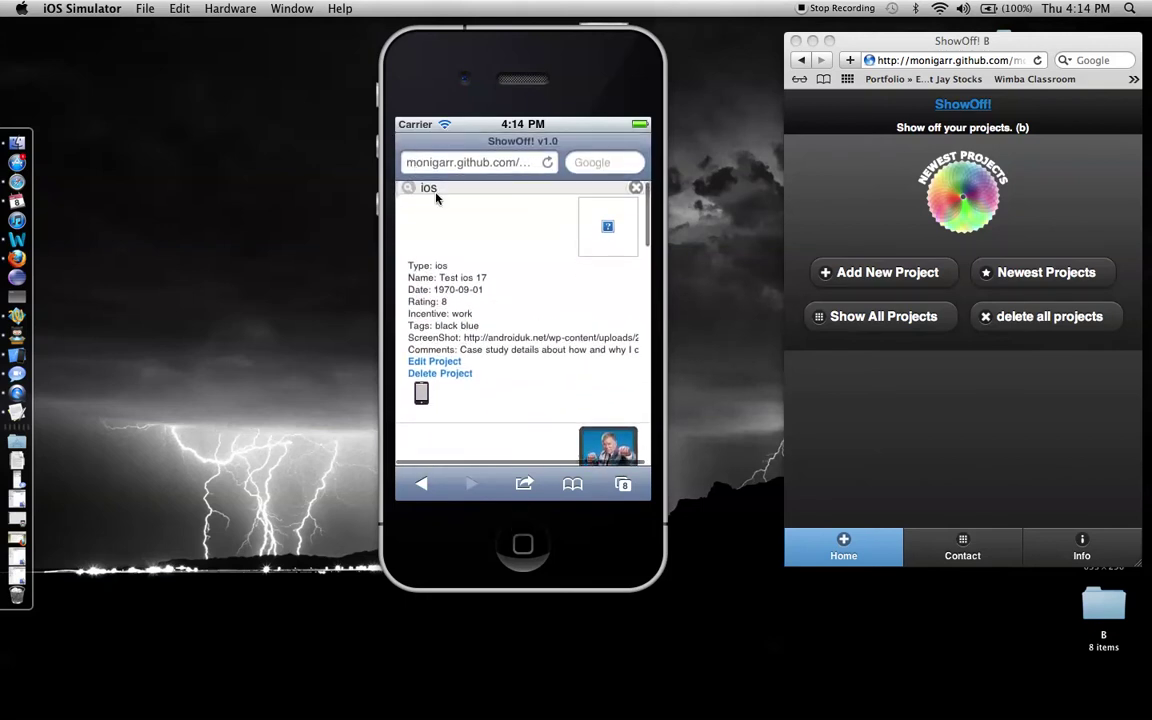
- Replace the project list filter with "wordpress" and view the matching projects
click(429, 192)
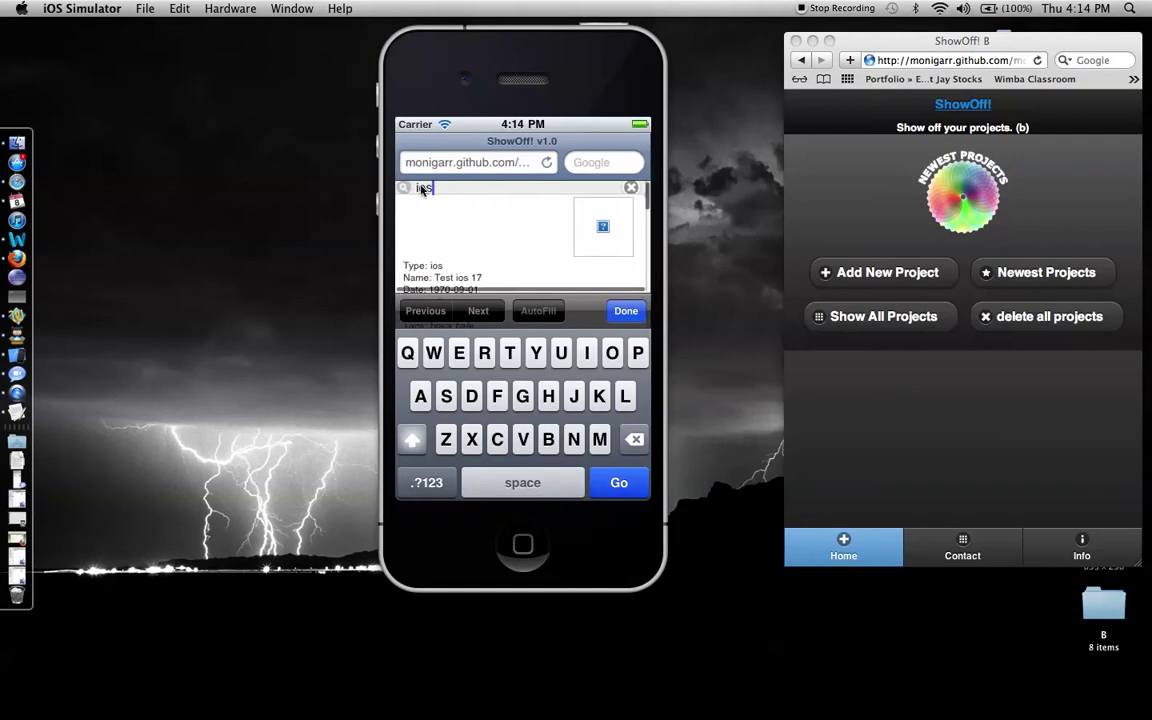
double_click(424, 189)
text(wordpress)
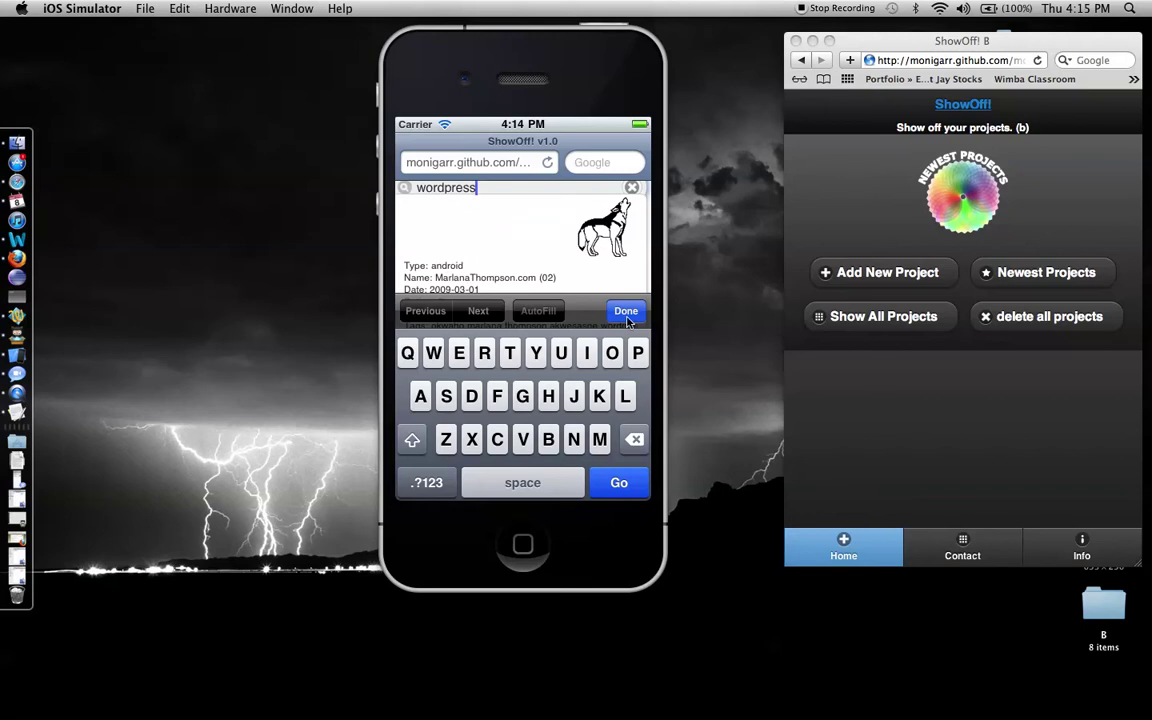
click(560, 291)
drag(545, 291, 540, 427)
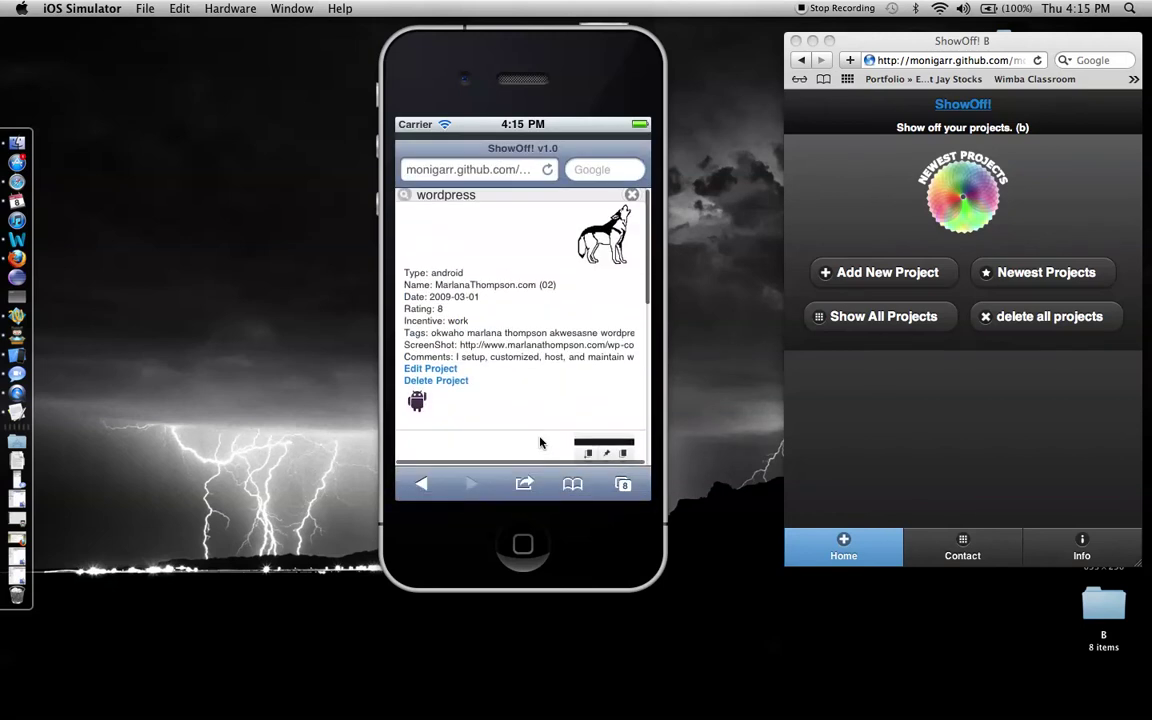
- Leave the full project list and open the Newest Projects page to examine its entries and their dates
click(422, 485)
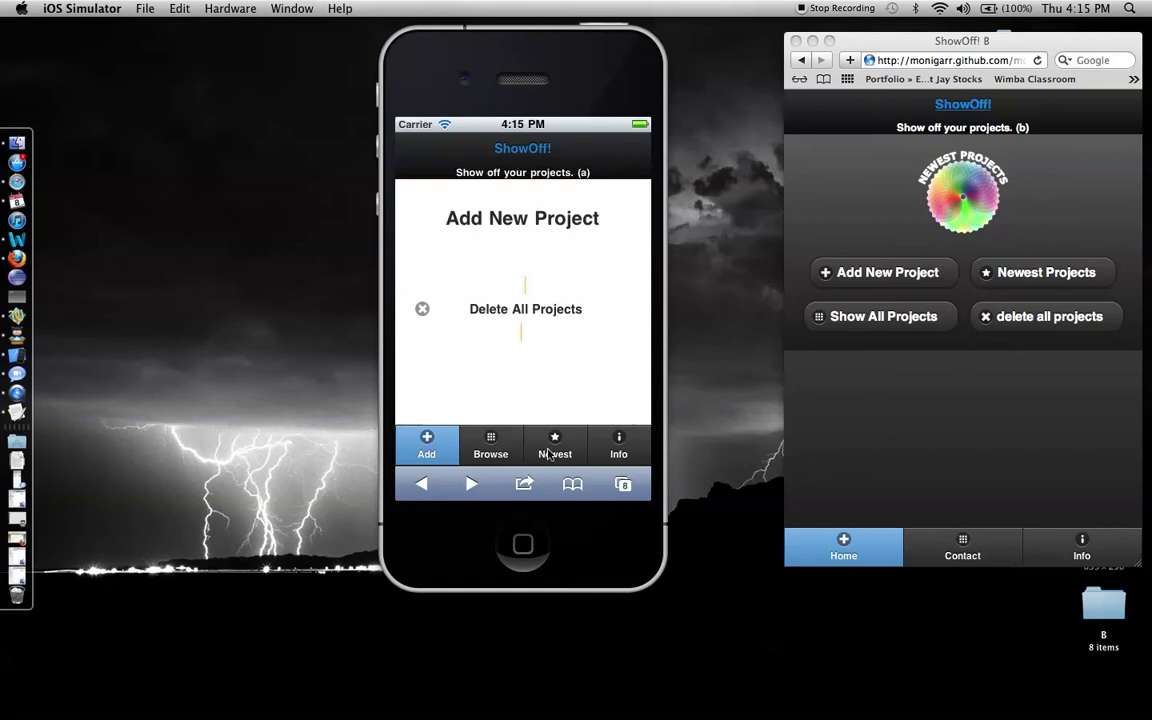
click(549, 454)
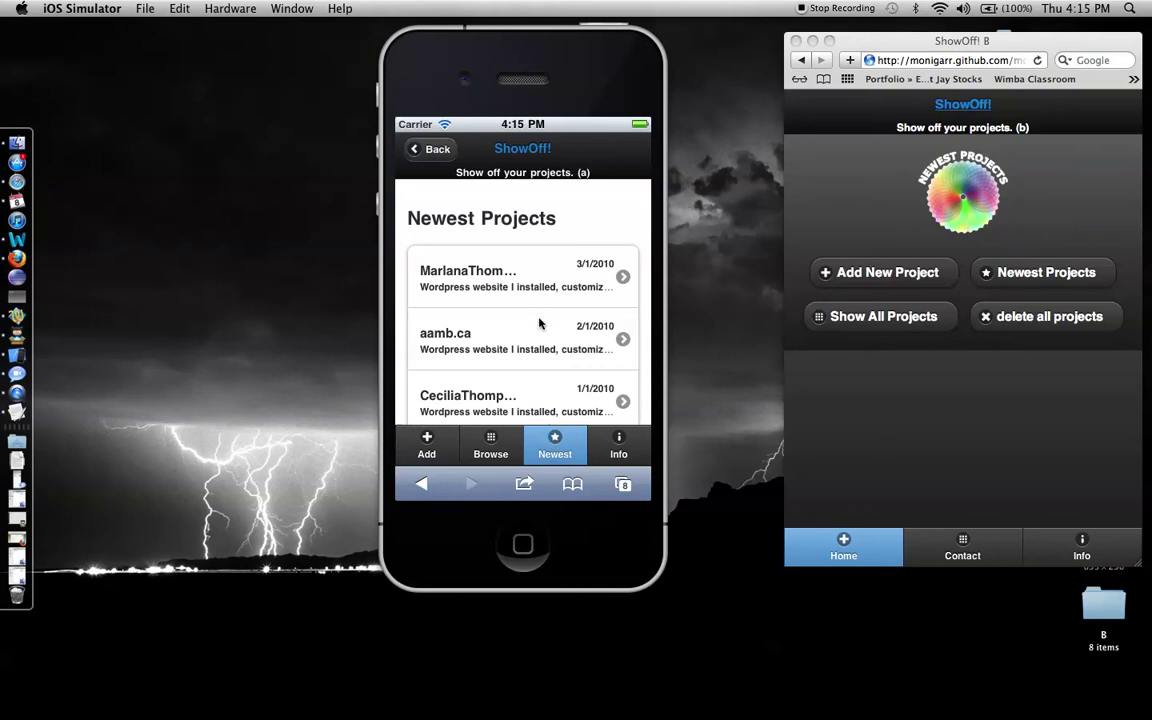
drag(481, 327, 571, 319)
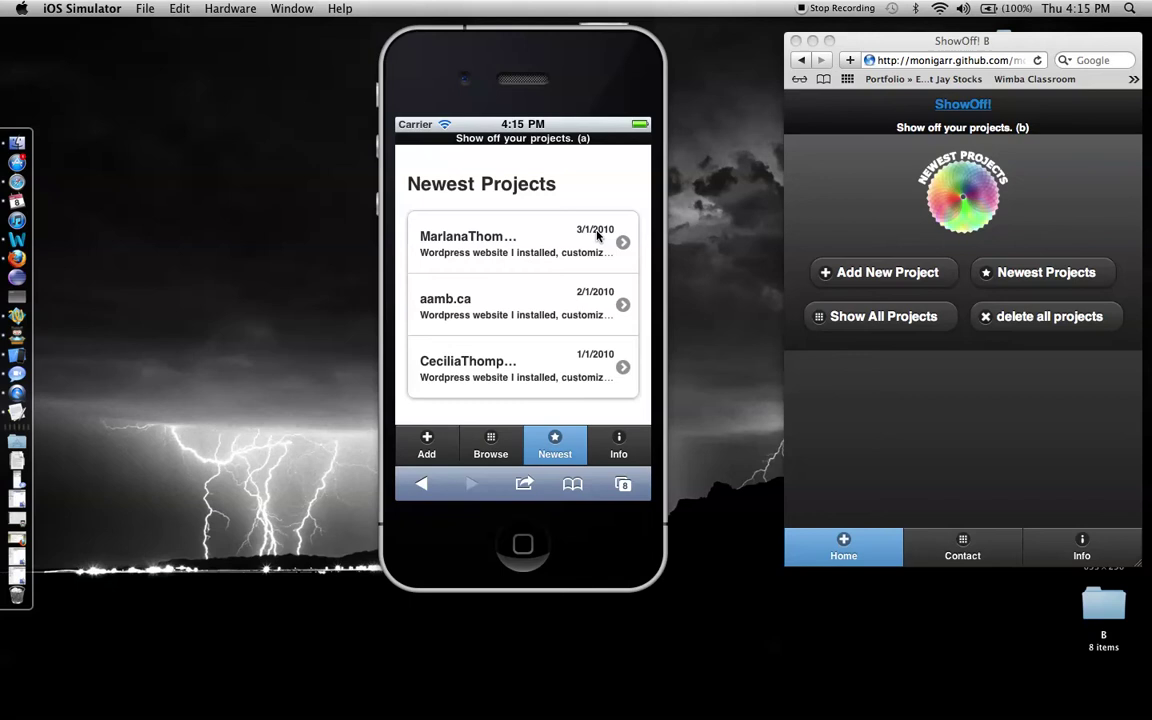
drag(556, 240, 566, 290)
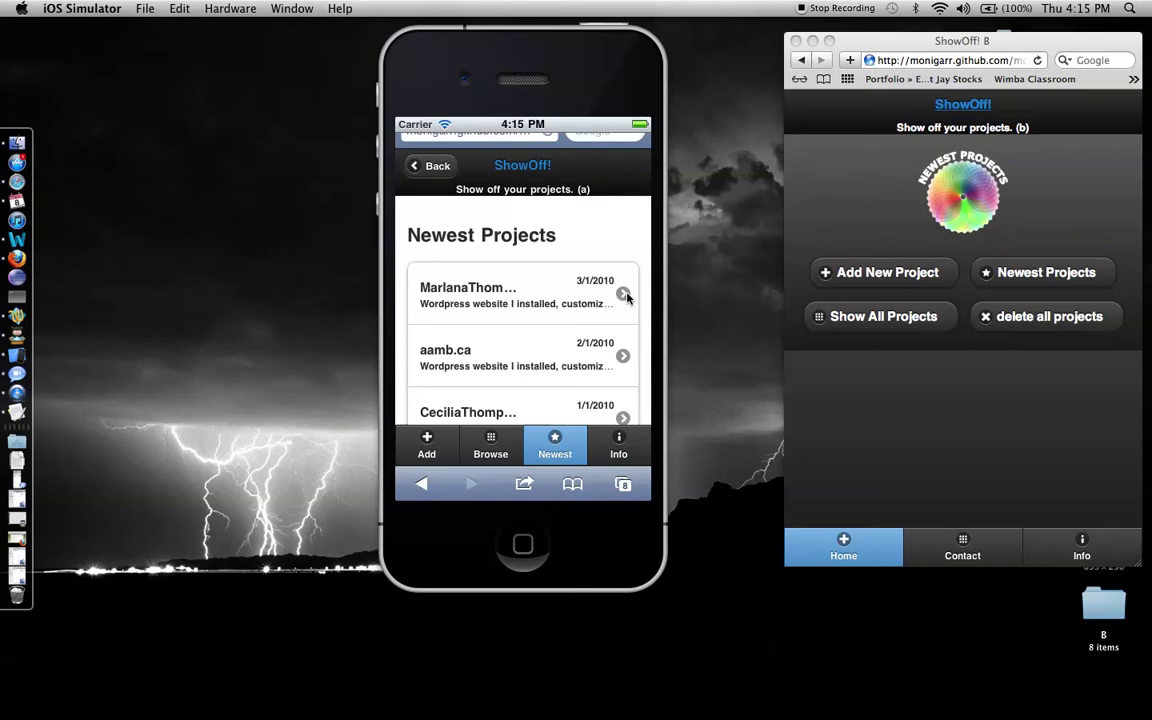
drag(566, 306, 565, 233)
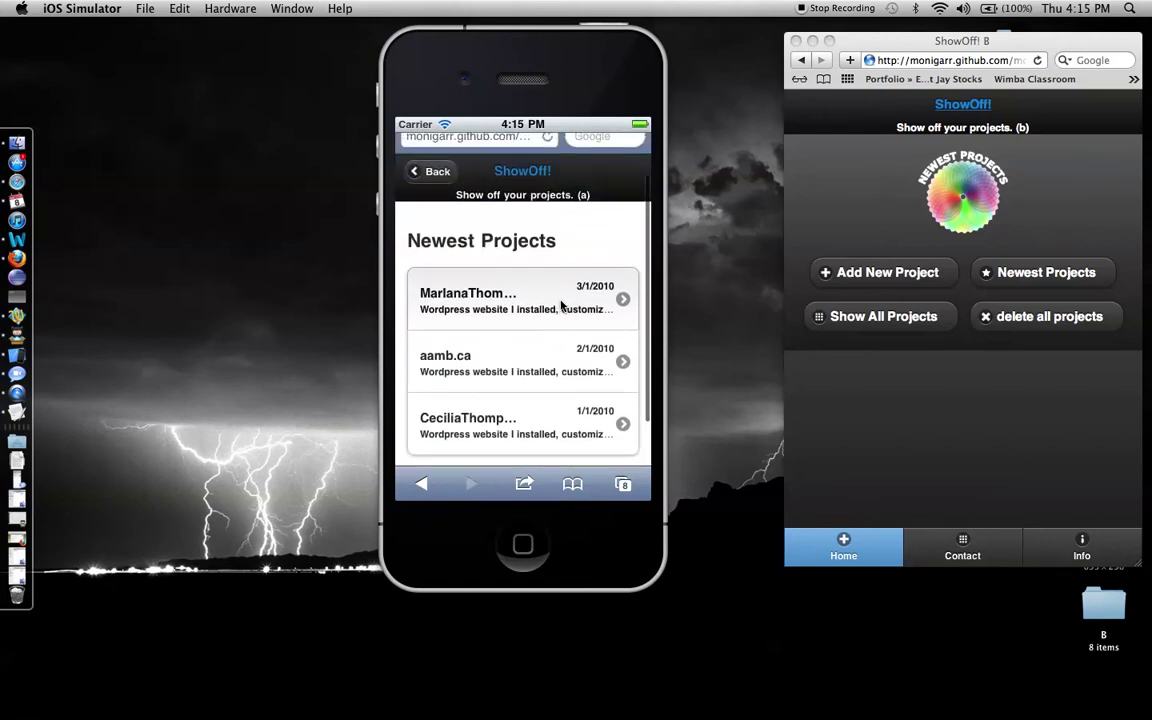
drag(566, 290, 566, 211)
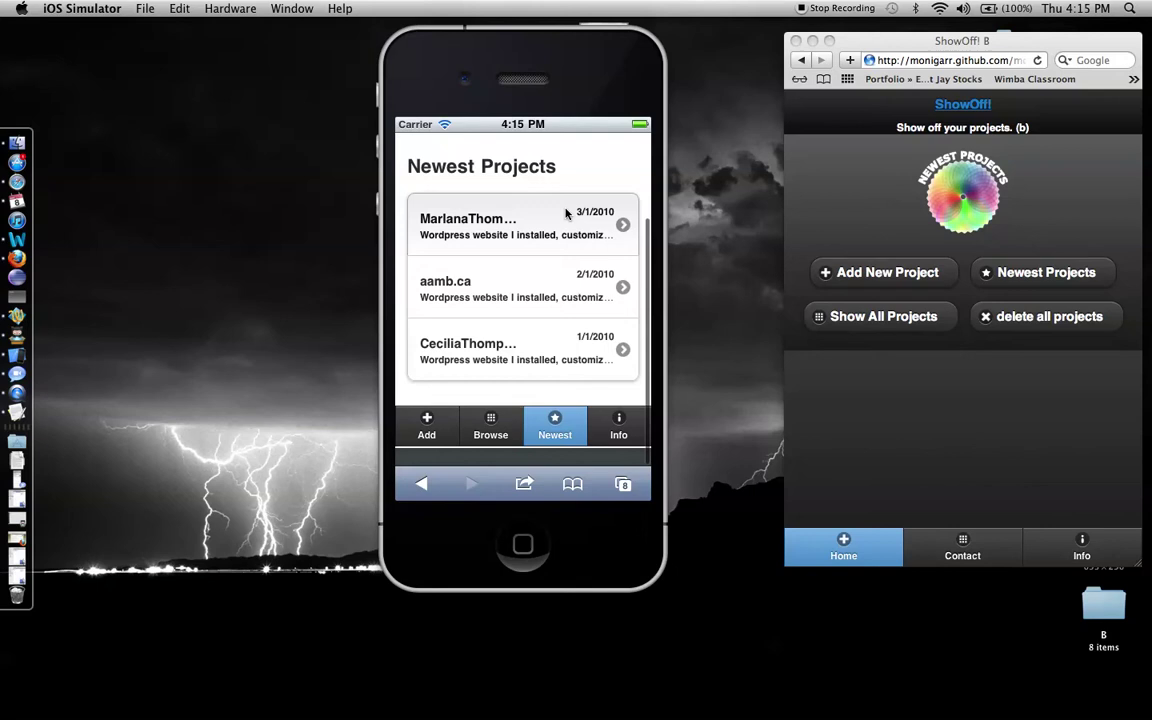
drag(566, 212, 570, 282)
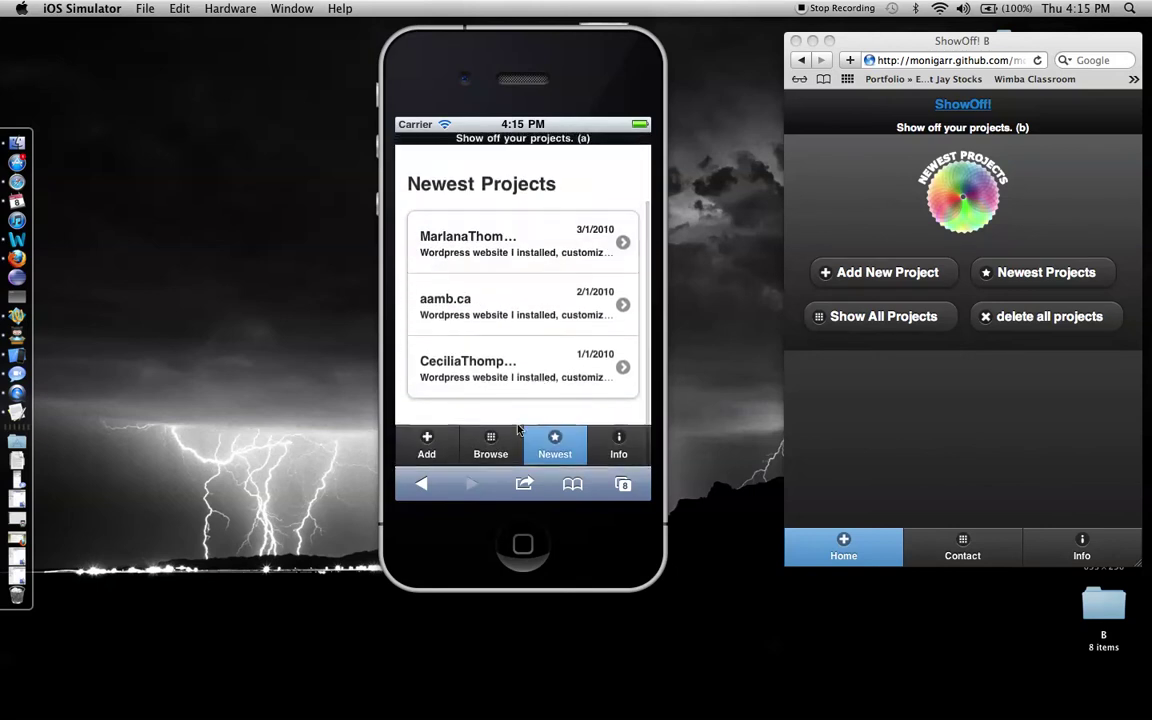
- Open the browse projects page to view its project type categories, and go back to Newest Projects
click(499, 443)
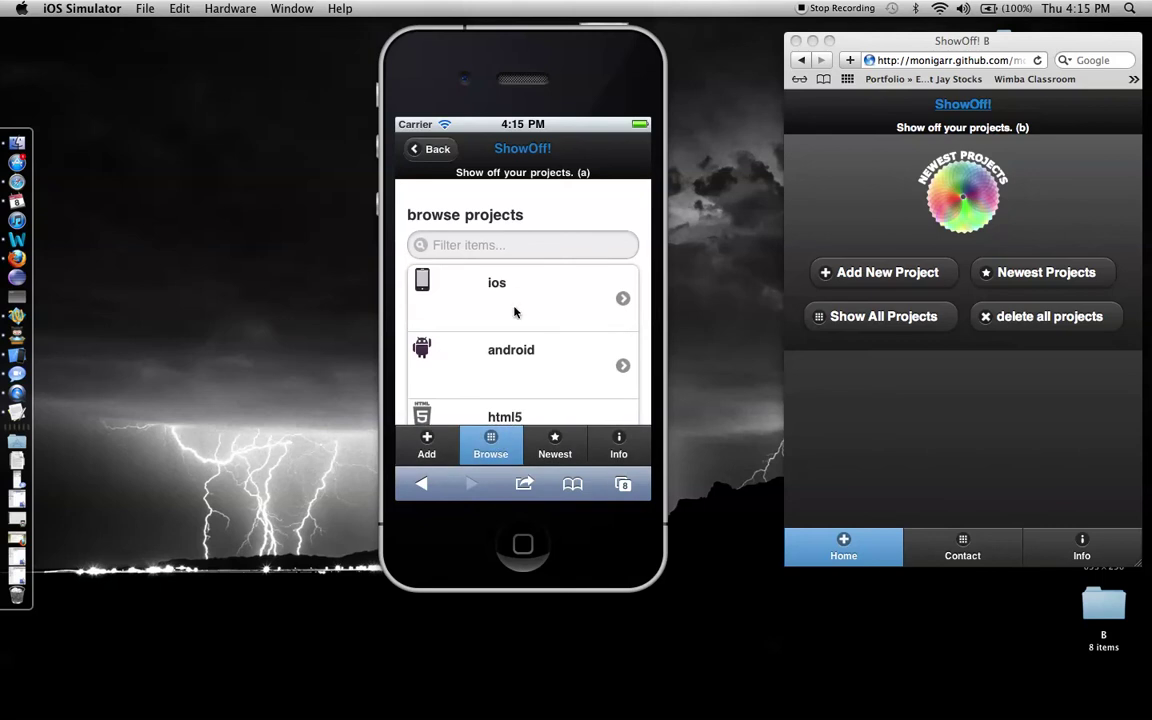
drag(515, 314, 504, 393)
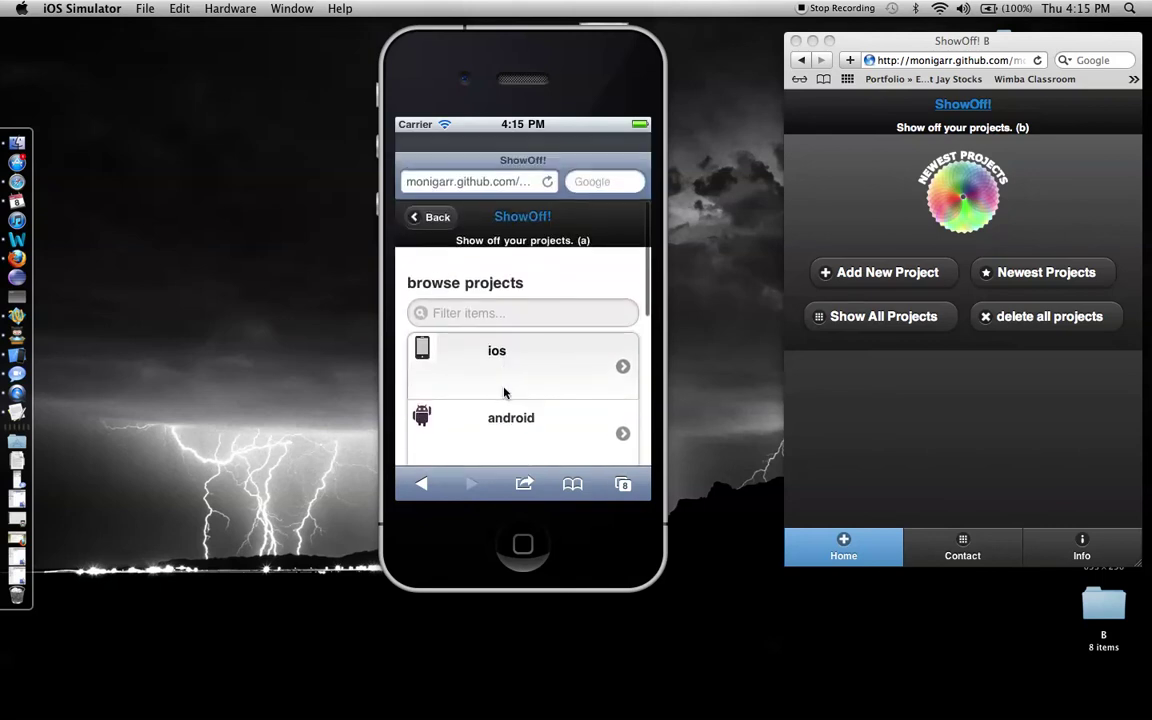
click(433, 202)
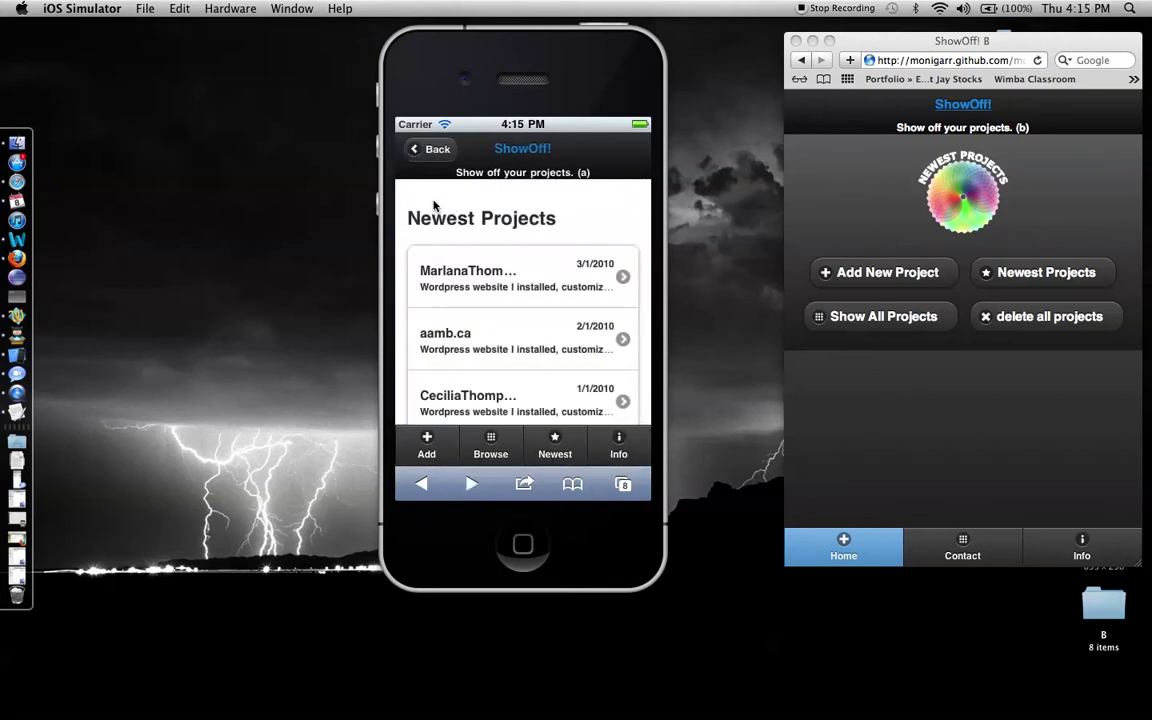
- Step through version (a)'s Add, Browse and Newest pages in turn, ending on the Info page
click(427, 446)
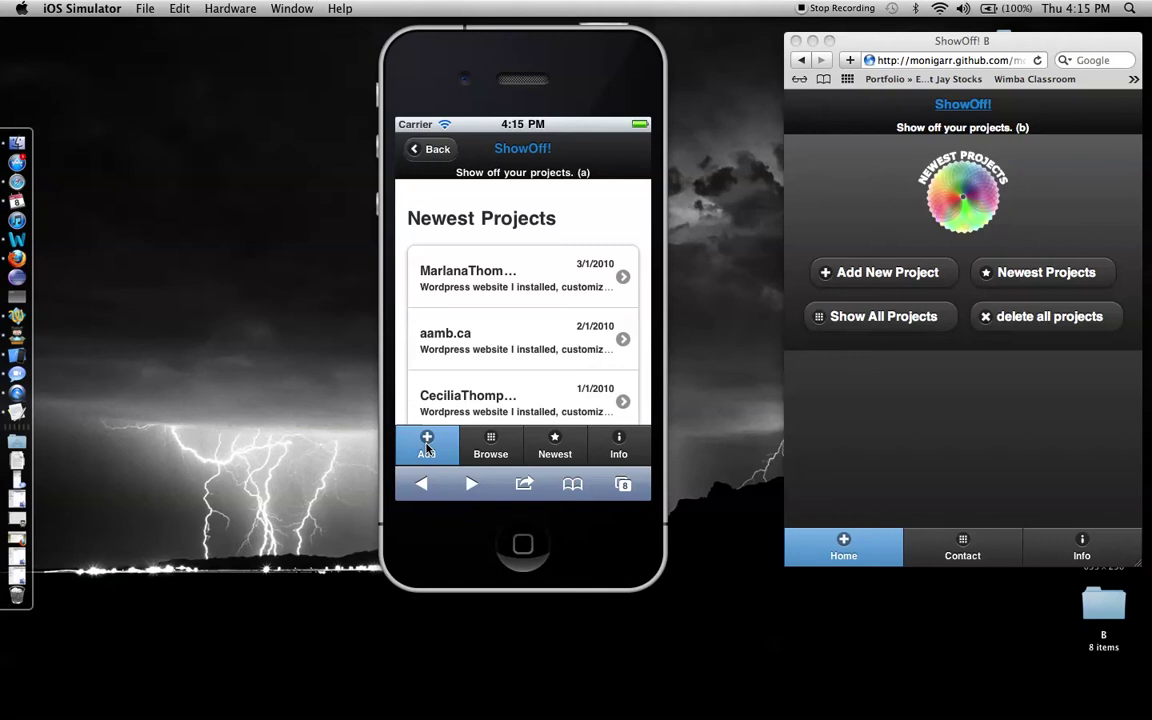
click(490, 448)
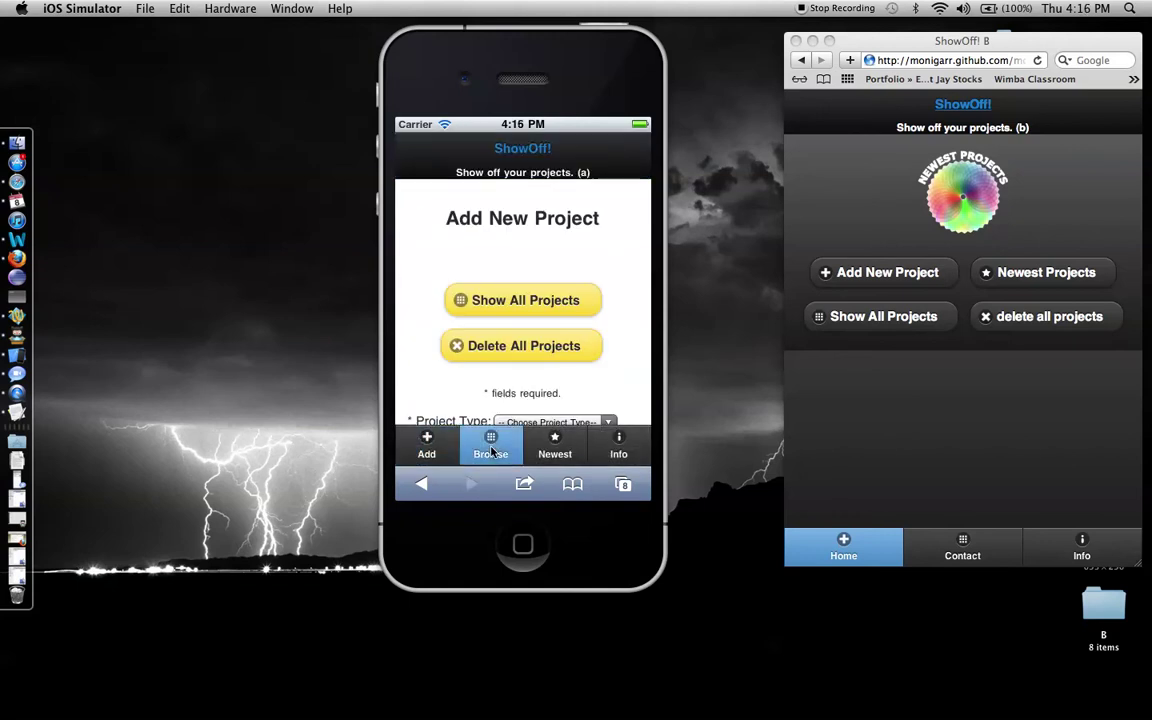
click(538, 448)
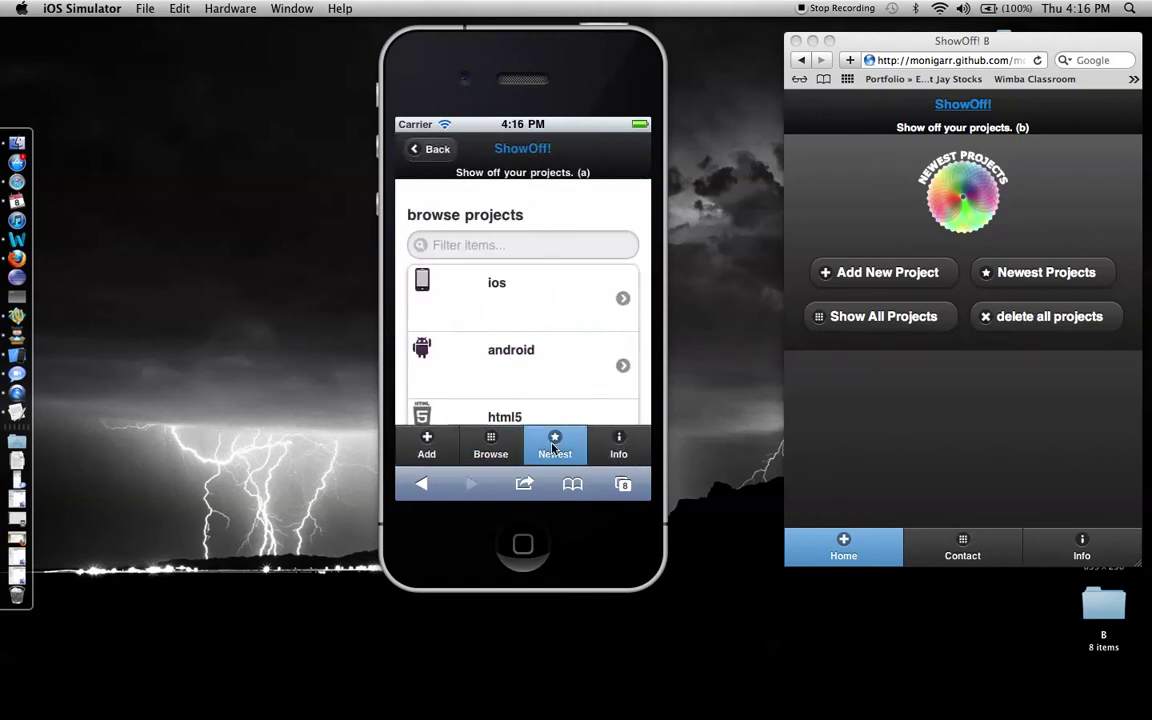
click(617, 452)
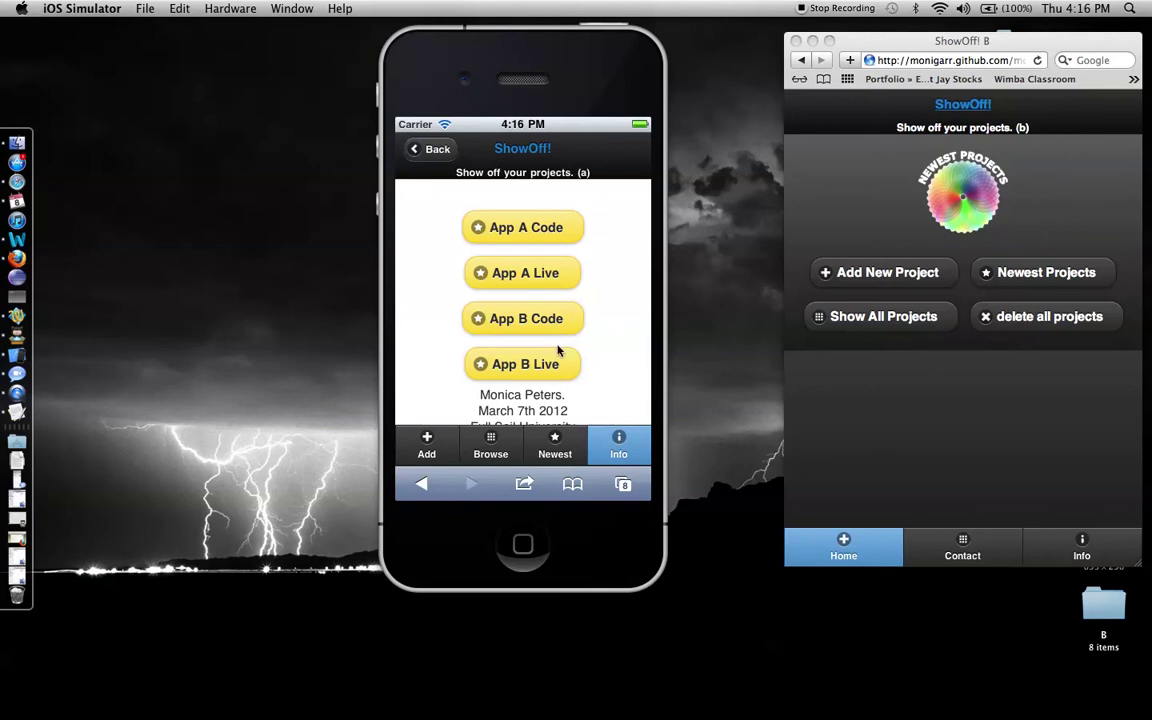
- Return from the Info page to version (a)'s home page, and show all projects by way of Add New Project
scroll(600, 262, up, 3)
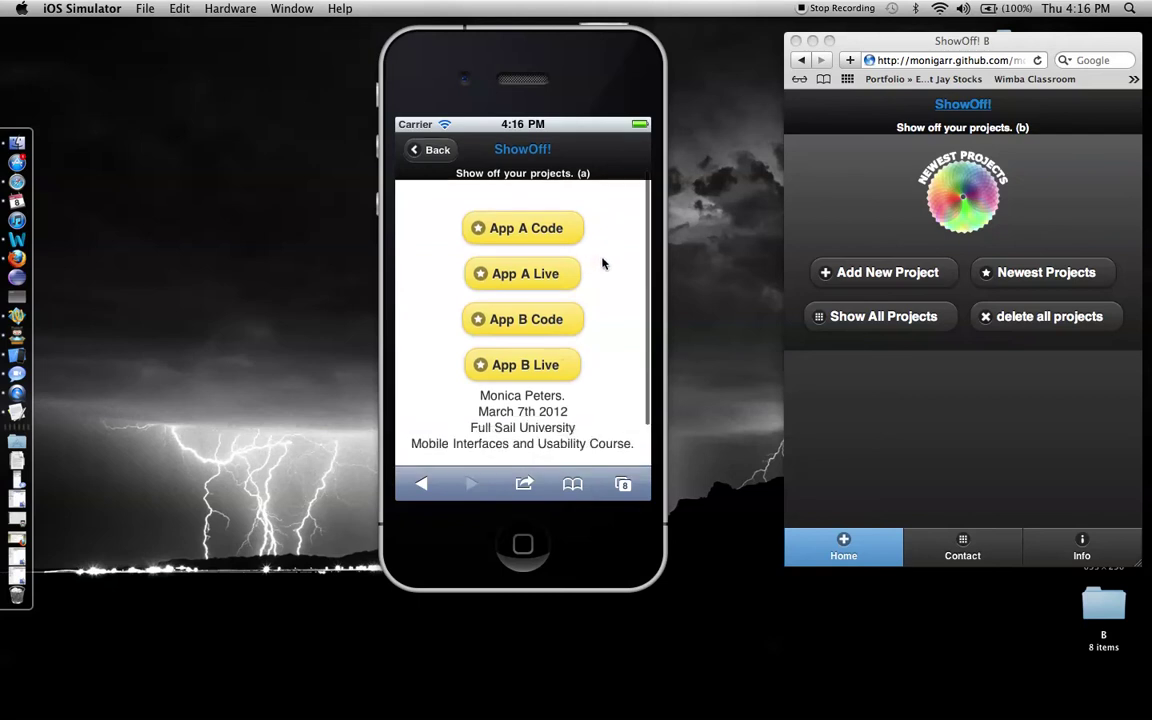
click(518, 196)
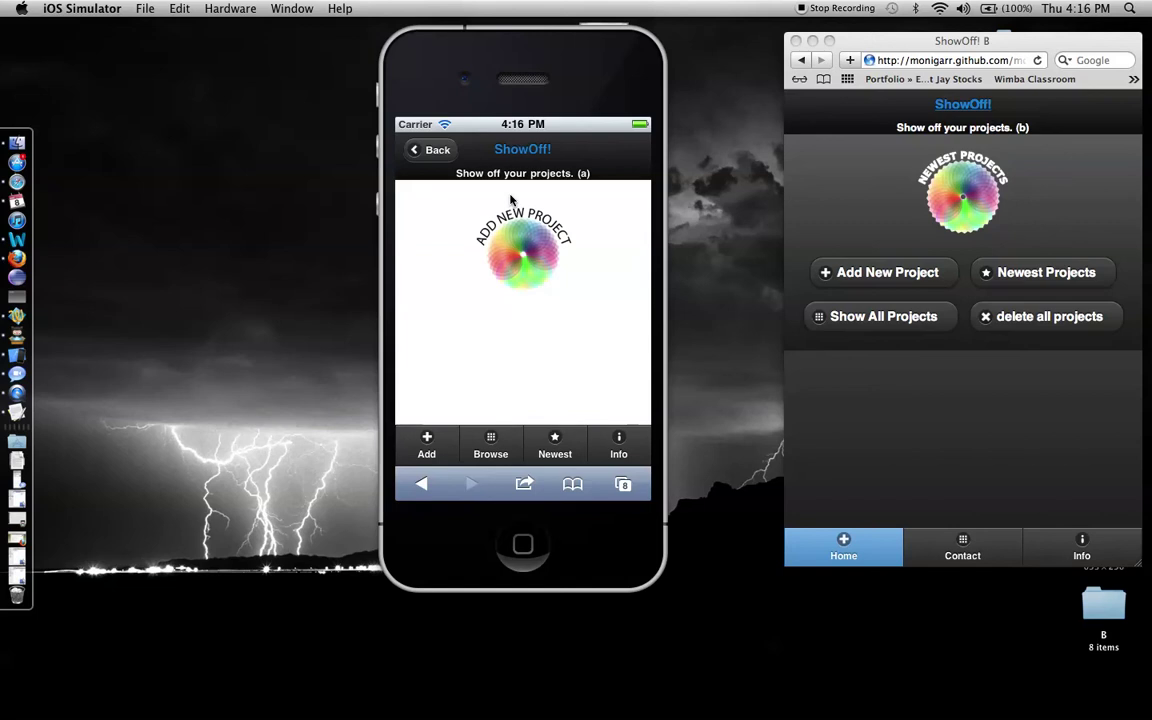
click(521, 251)
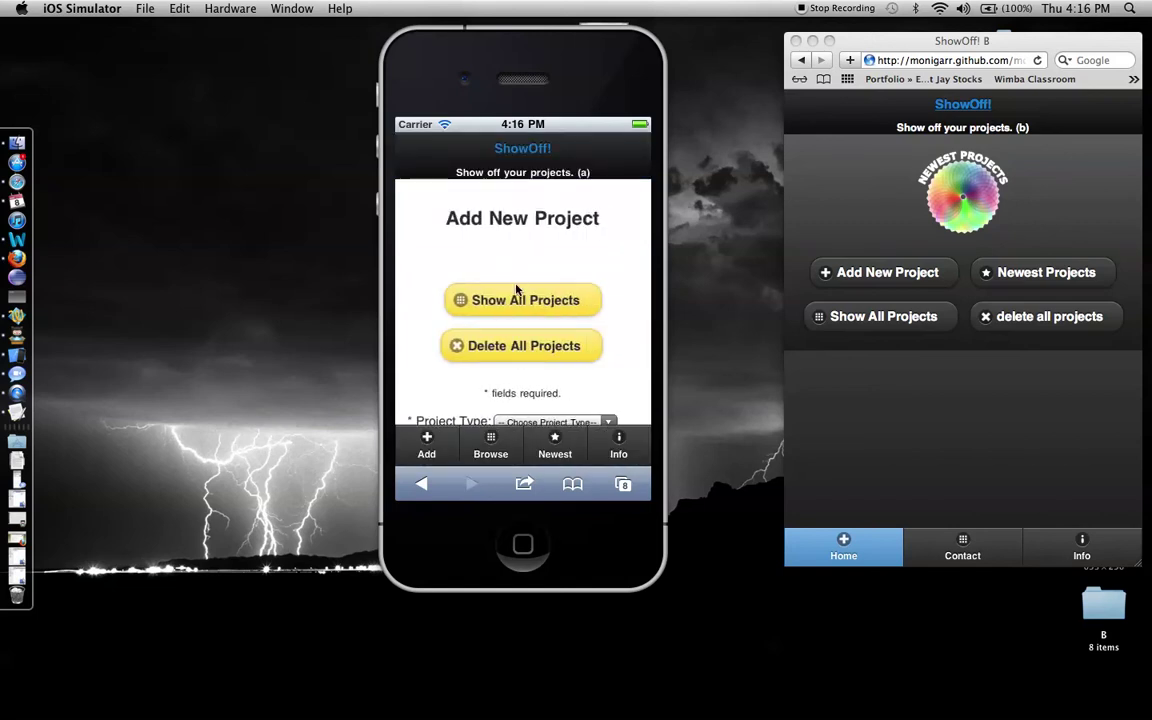
click(521, 299)
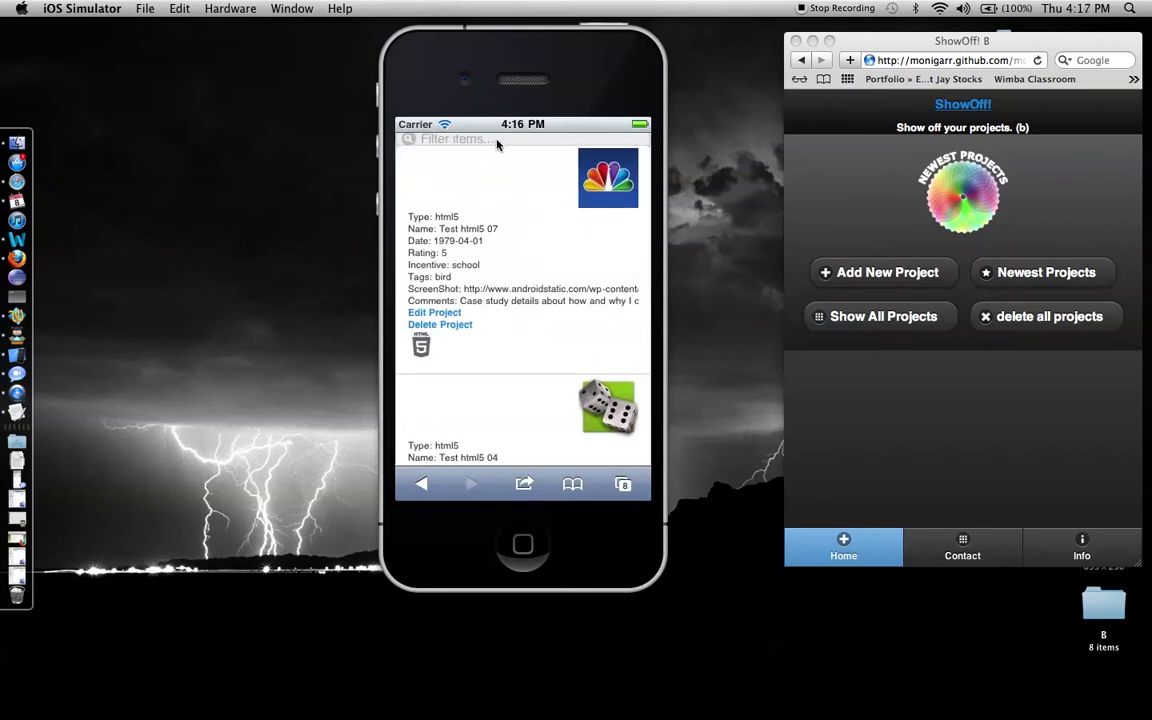
- Go back to version (a)'s home page and reopen the full project list through the Add page
click(423, 485)
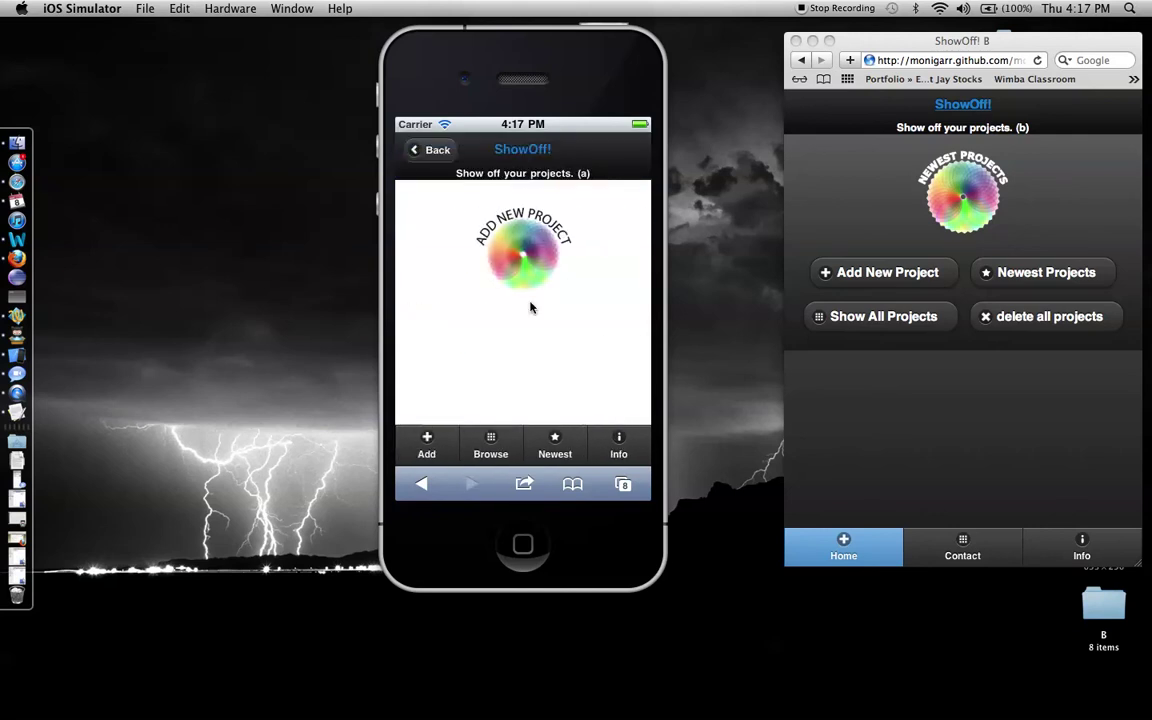
click(521, 289)
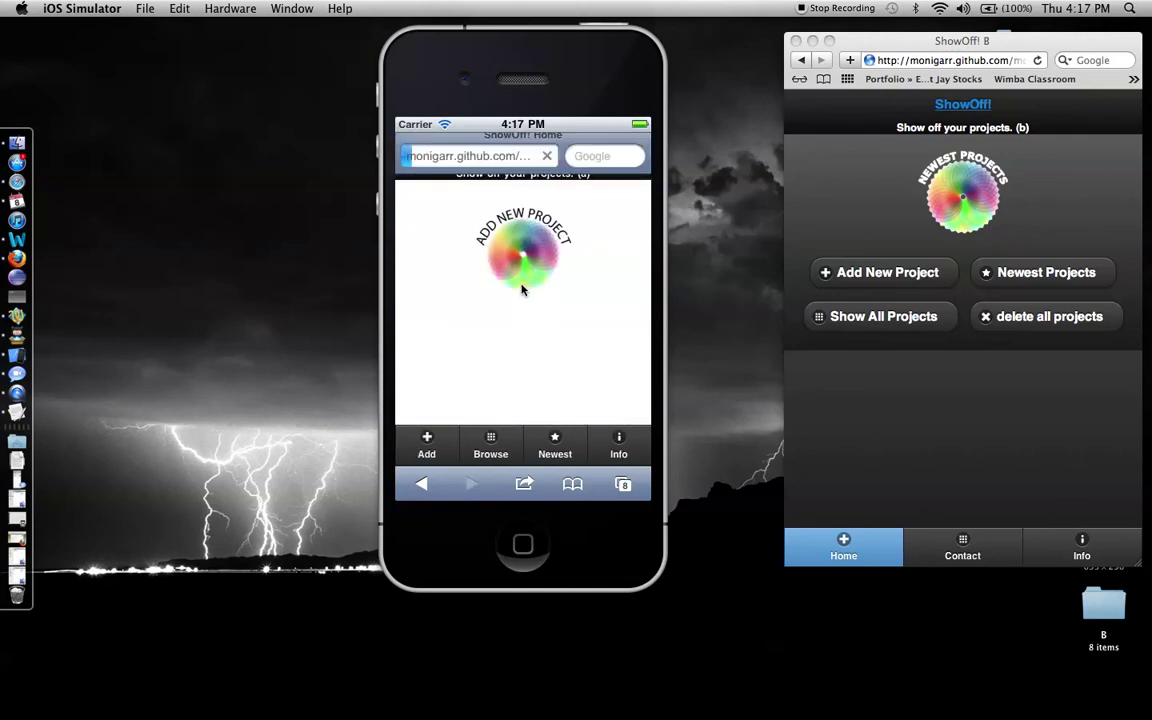
click(426, 452)
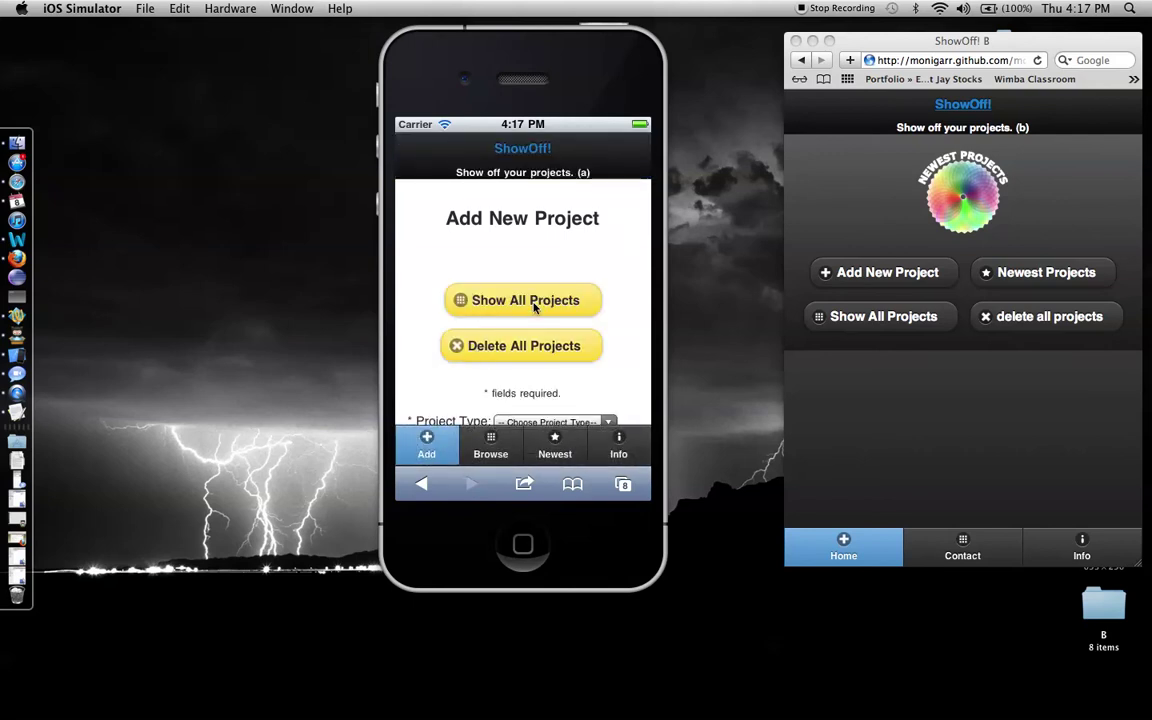
click(533, 305)
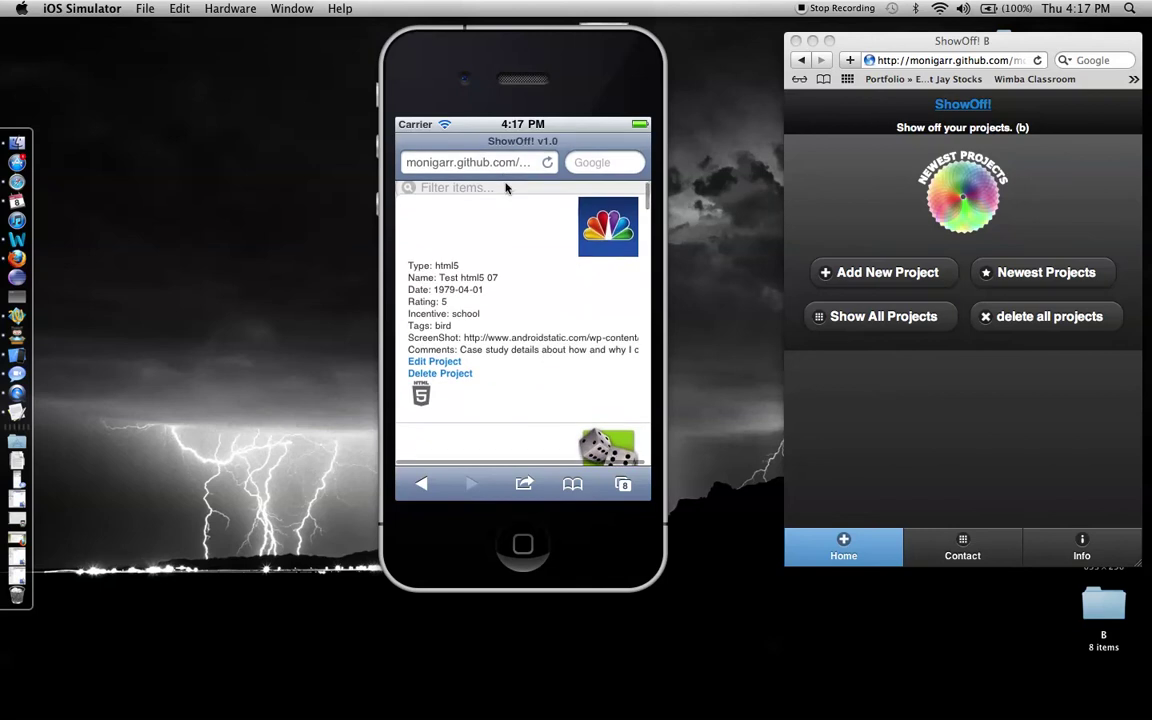
- Activate and dismiss the project list's filter field, and look through the project entries and their details
click(499, 189)
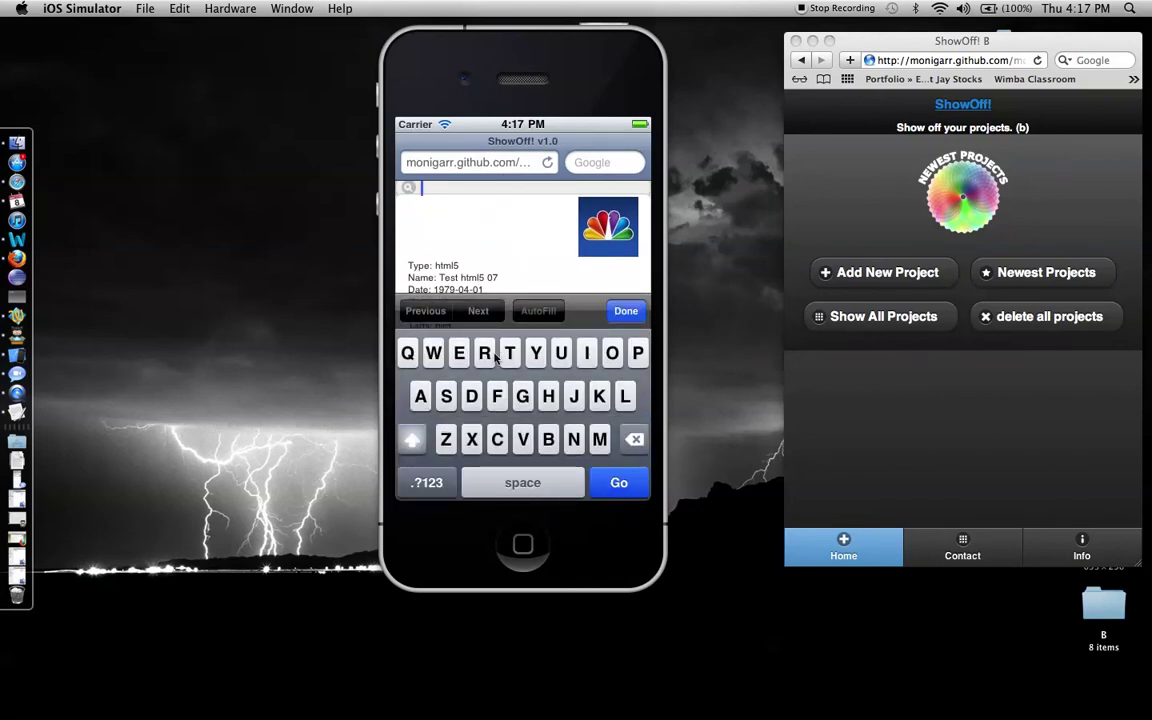
click(626, 311)
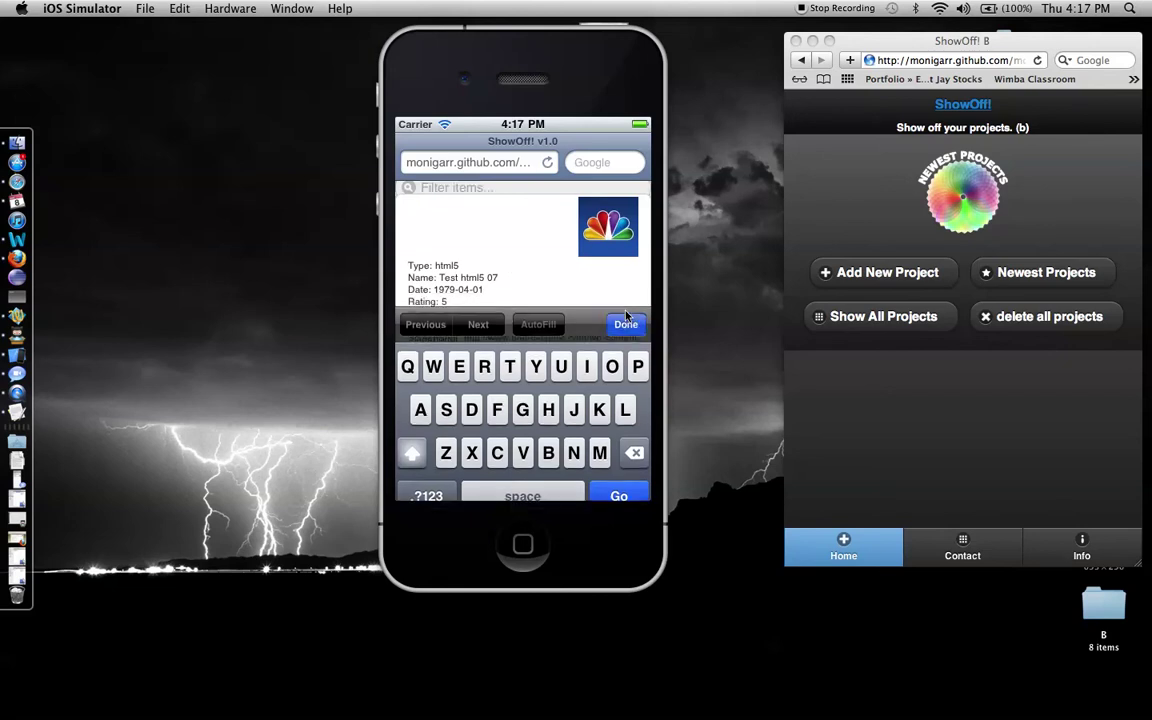
scroll(535, 400, down, 3)
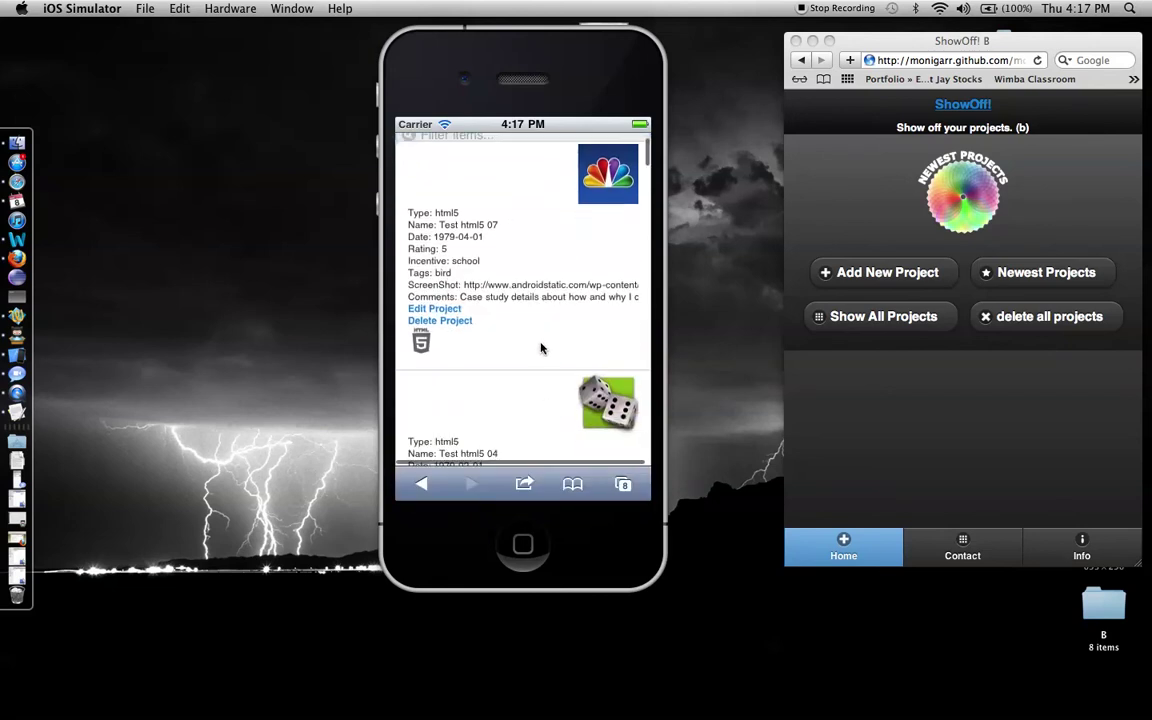
scroll(508, 357, down, 5)
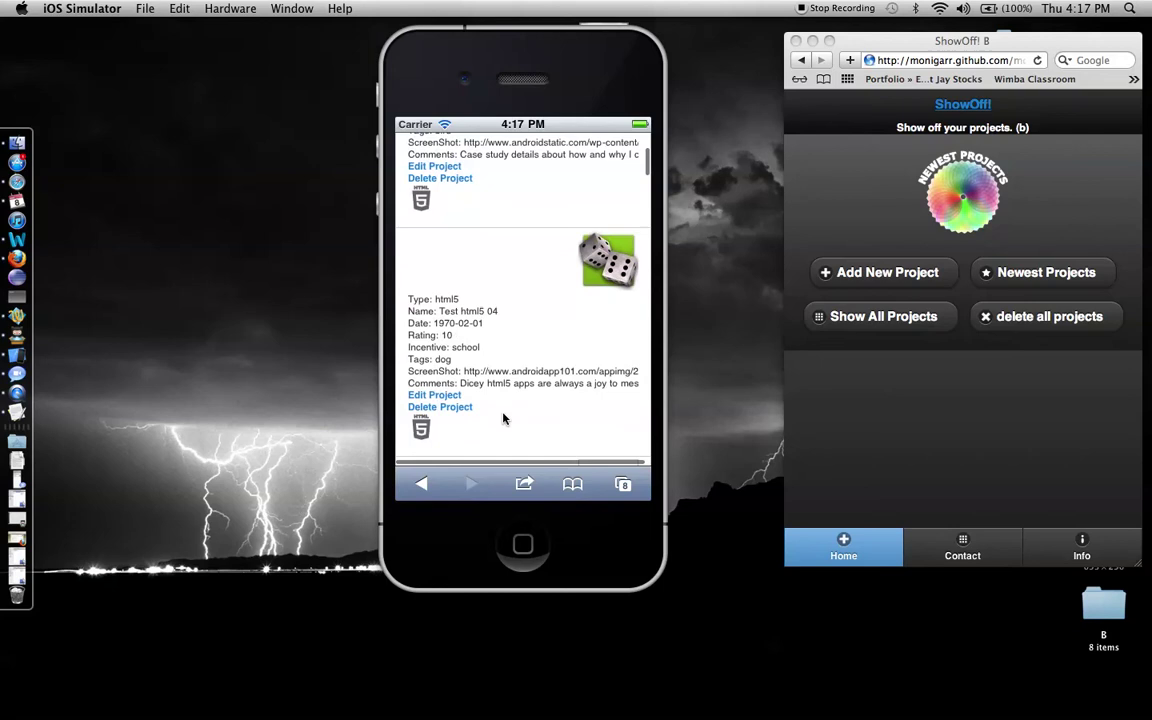
scroll(482, 428, down, 10)
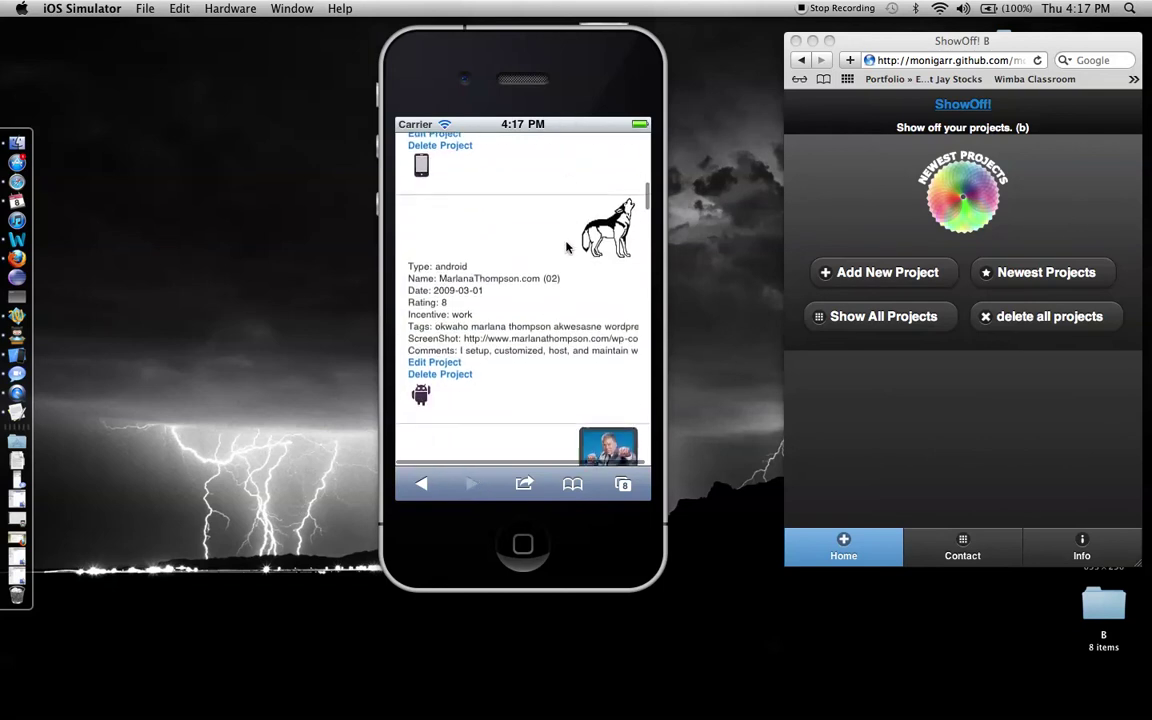
scroll(515, 317, up, 10)
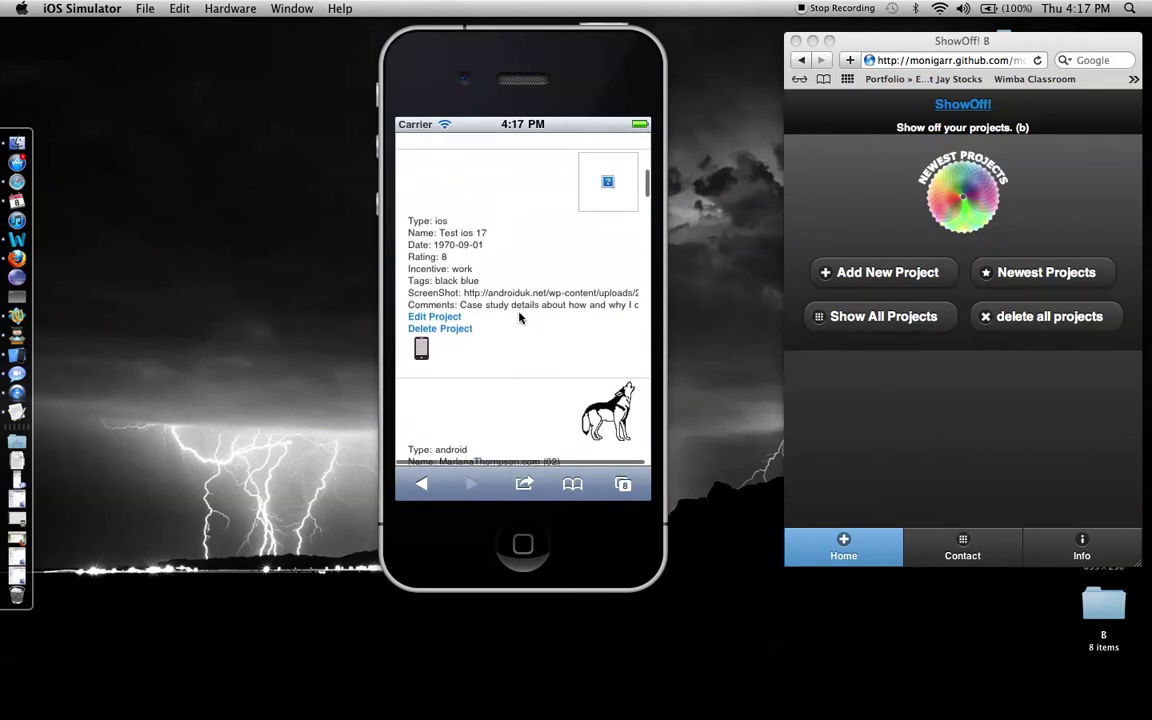
scroll(519, 317, up, 15)
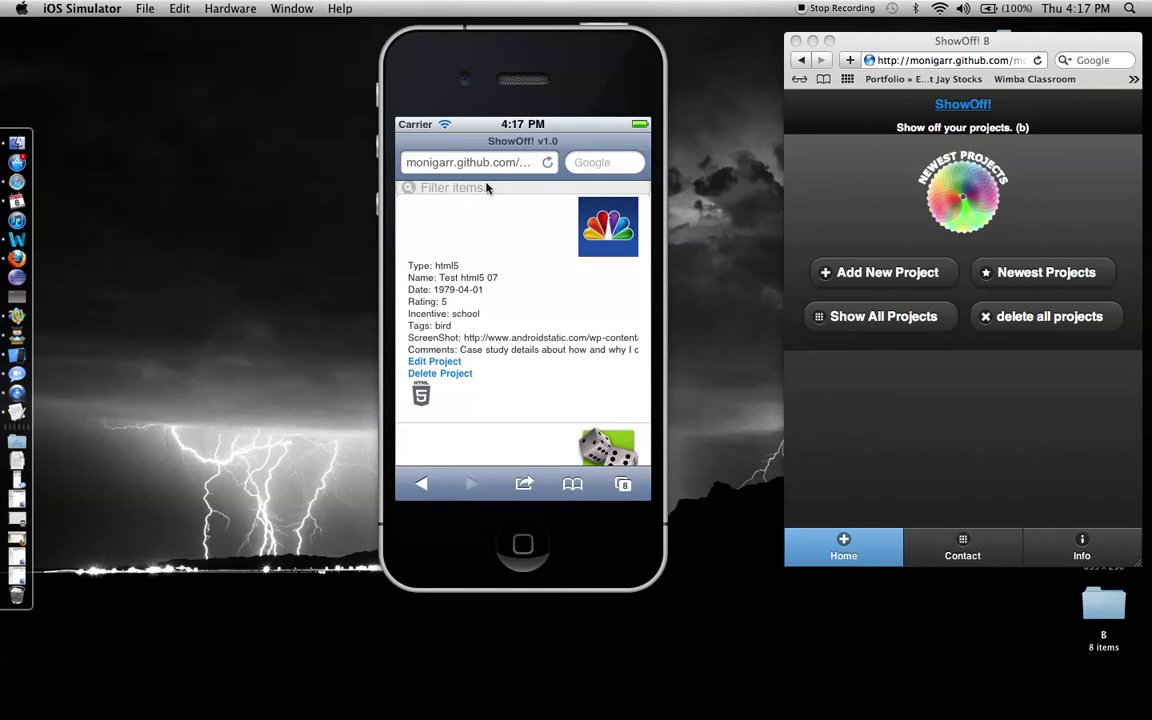
- Place the phone simulator and the version (b) browser window side by side, and leave the simulator's project list
drag(486, 51, 306, 51)
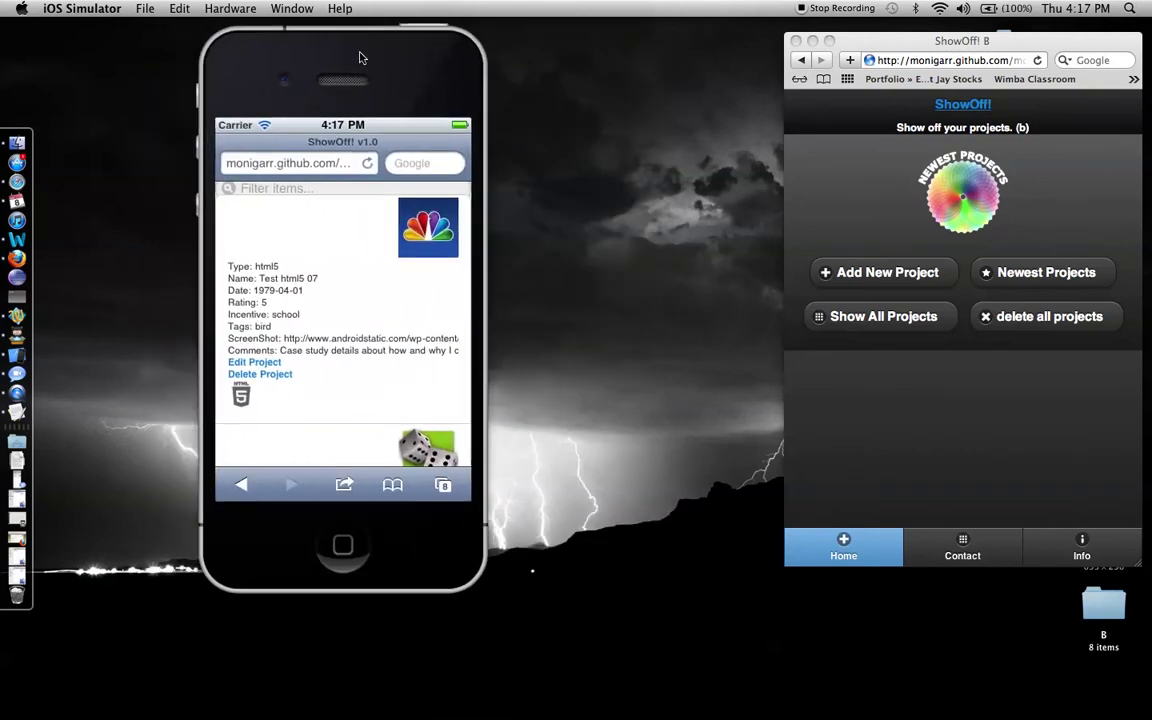
click(243, 484)
drag(910, 44, 658, 47)
- View version (a)'s Info page in the simulator and launch the App B Live version from it
click(440, 445)
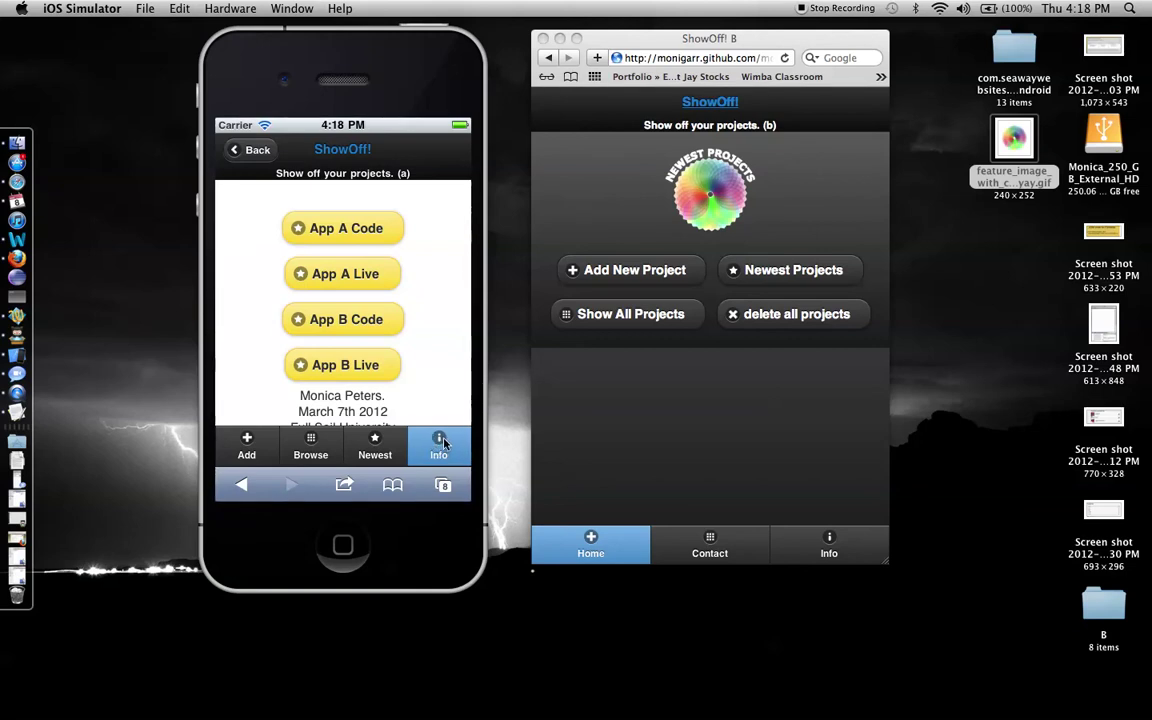
drag(437, 267, 397, 410)
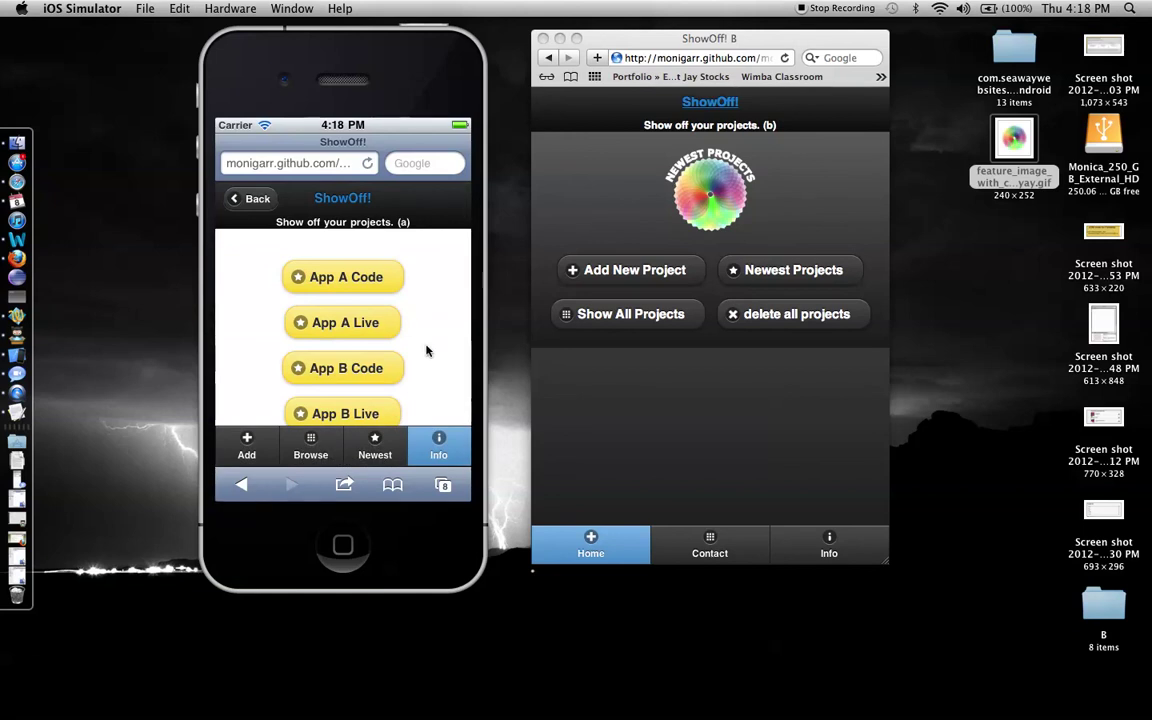
drag(427, 347, 425, 289)
click(370, 358)
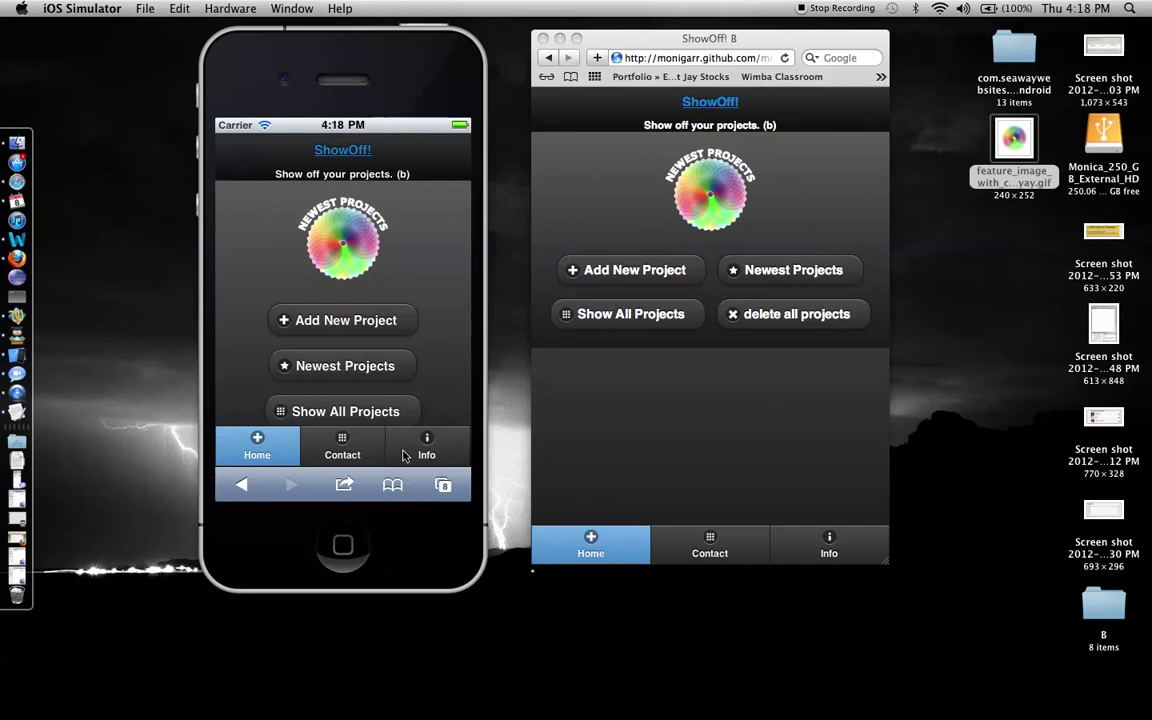
- View version (b)'s Contact and Info pages in the simulator, and return to its Home page
click(344, 450)
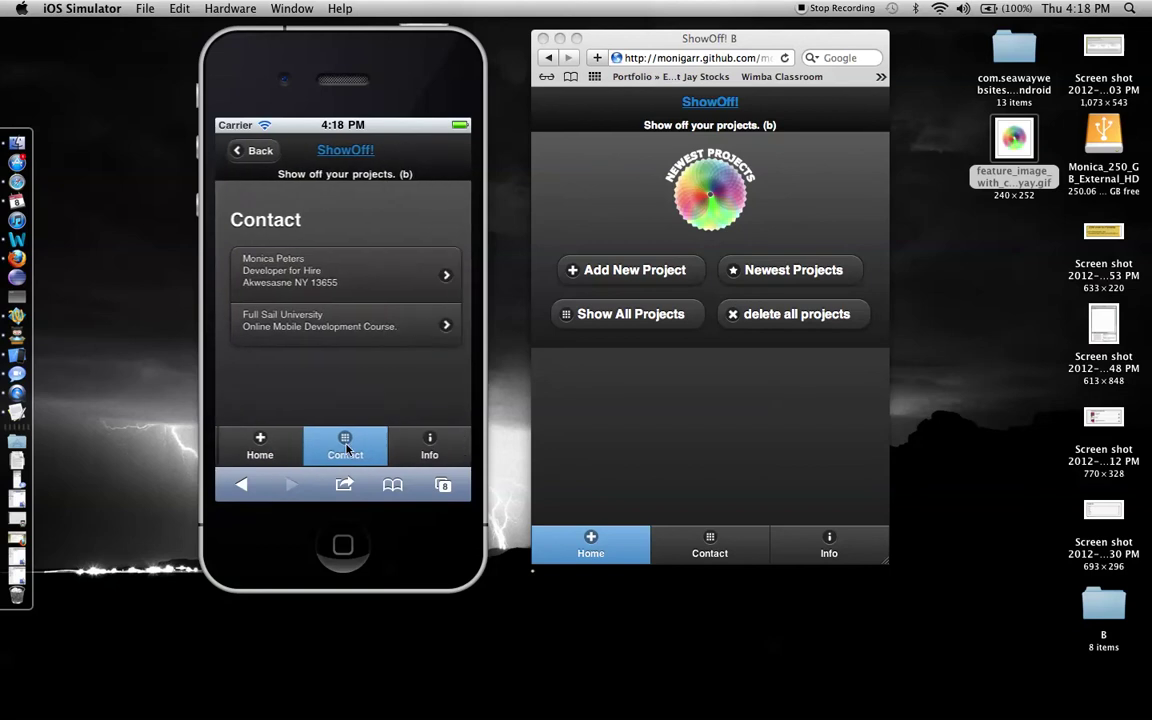
click(424, 457)
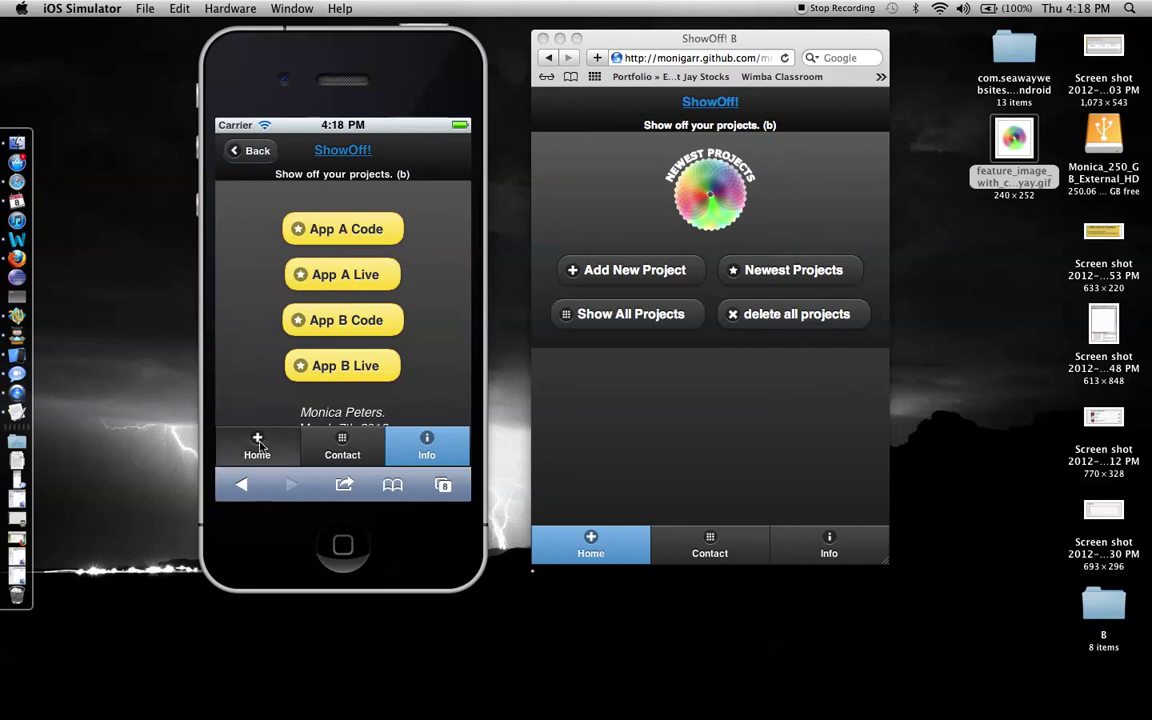
click(259, 447)
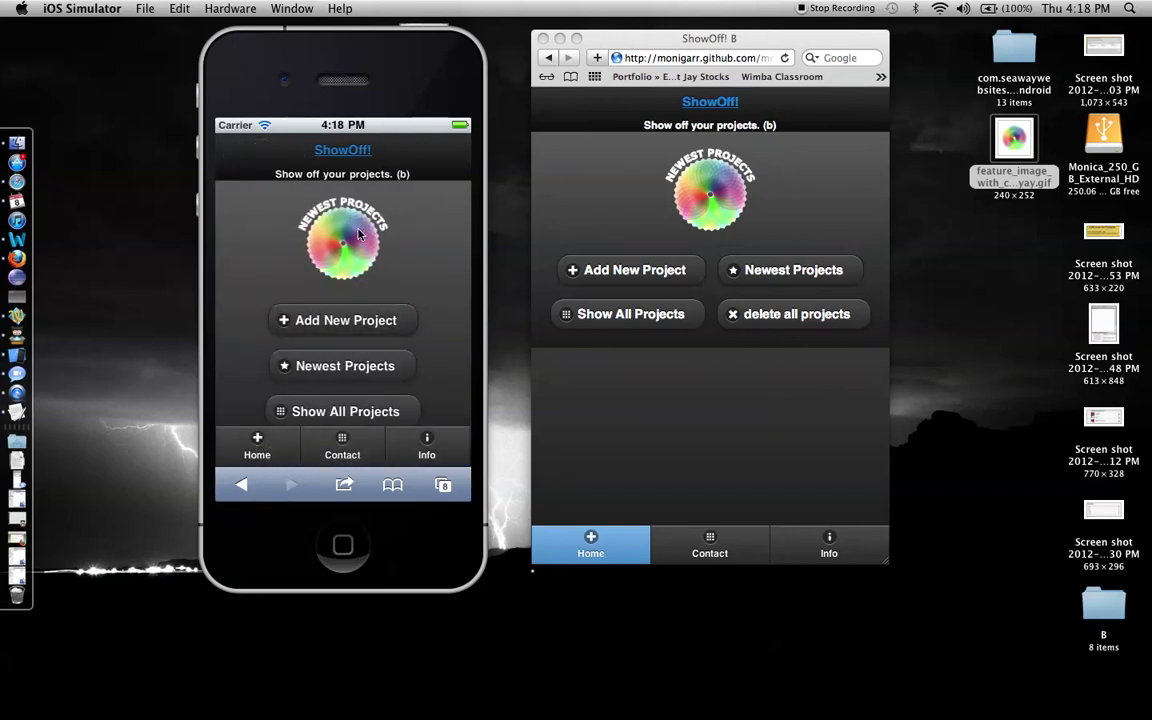
- Move the browser window further from the simulator, and show all projects in the simulator's version (b)
drag(555, 42, 642, 54)
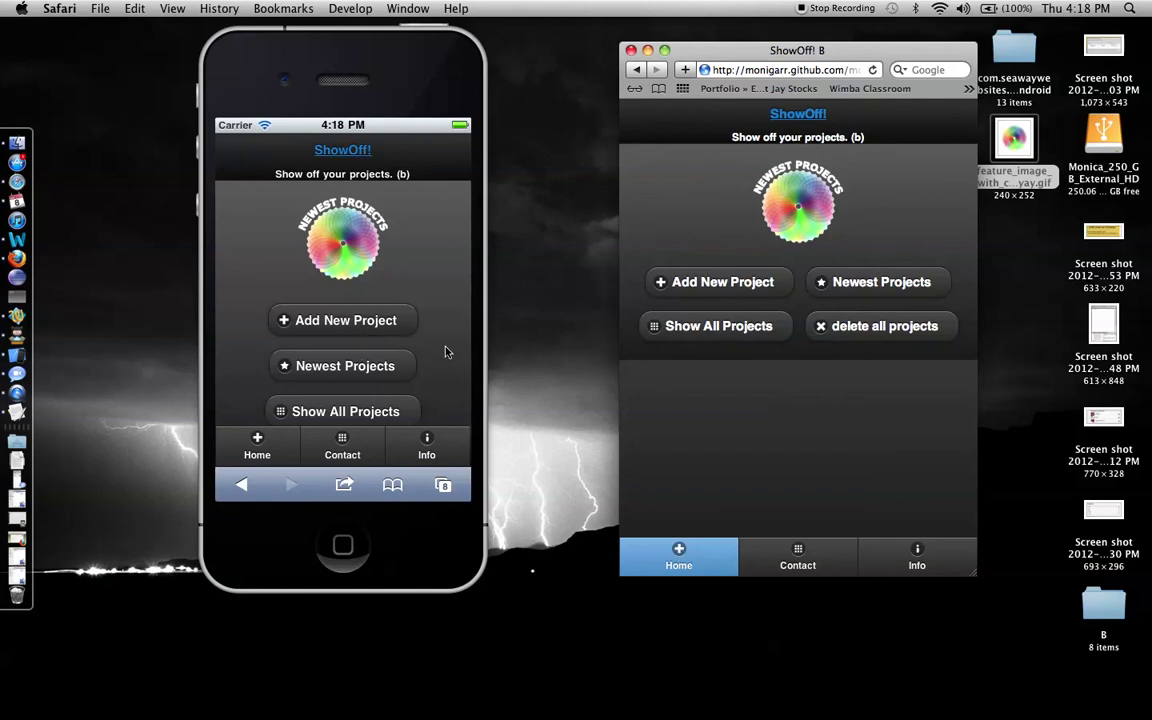
drag(453, 342, 437, 322)
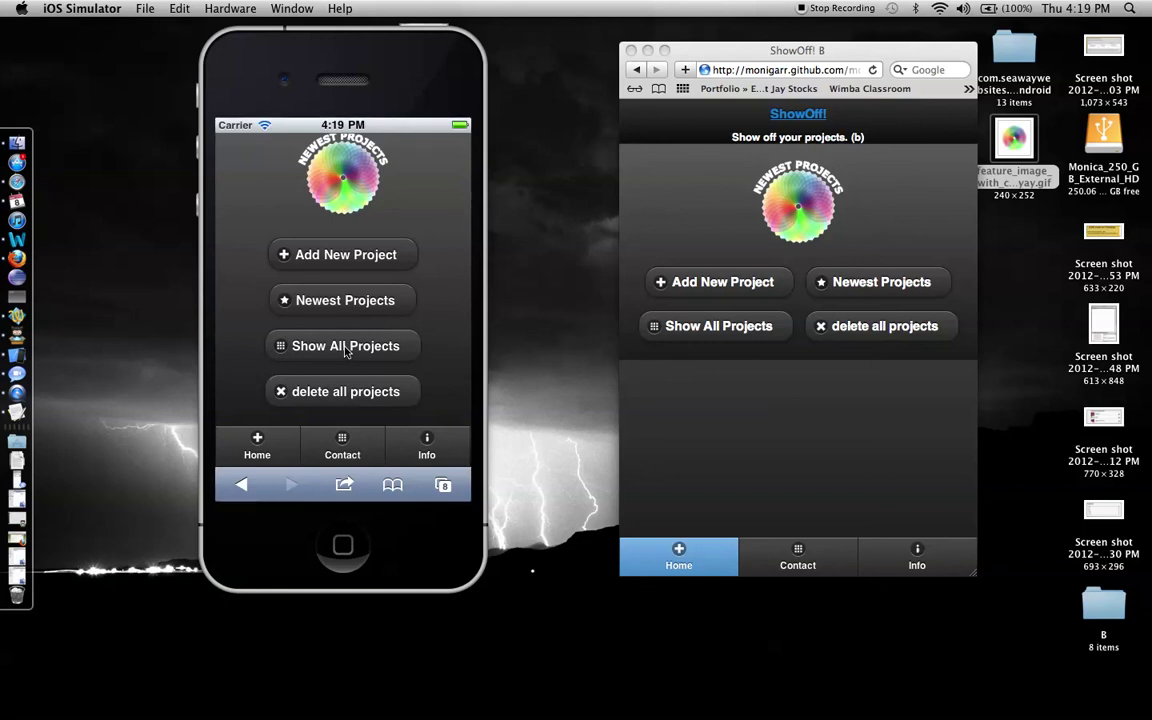
click(345, 347)
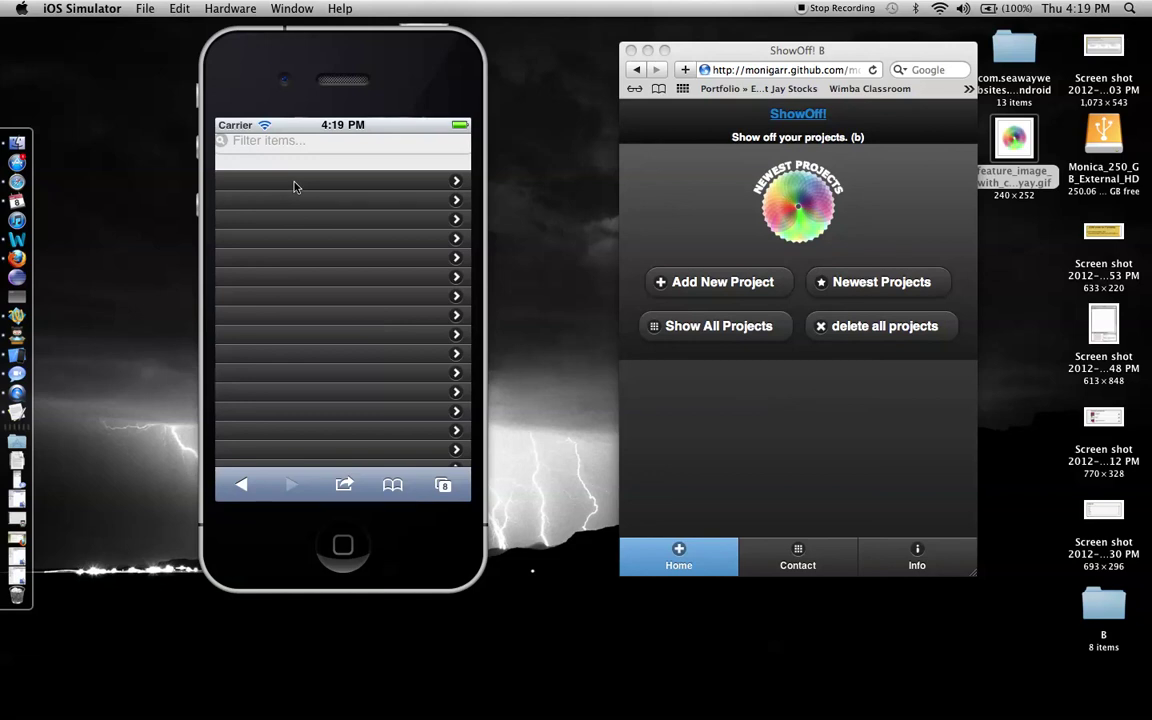
- Open the first project in version (b)'s list and examine its detail page
click(294, 187)
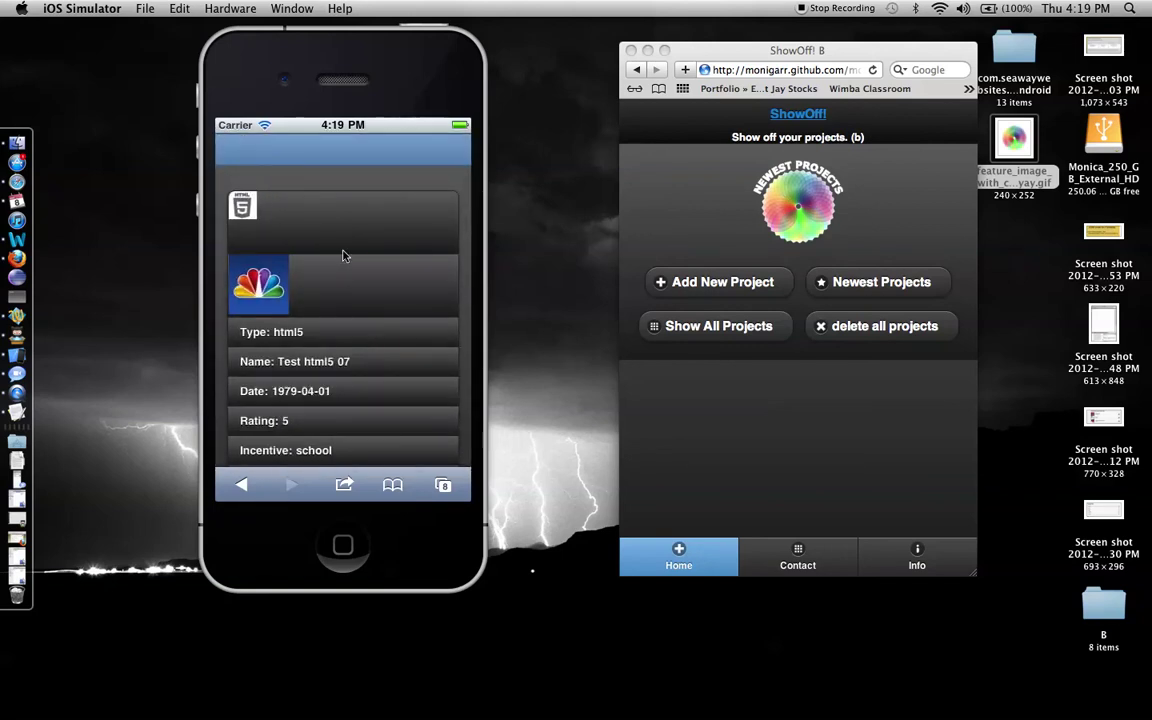
drag(315, 300, 403, 146)
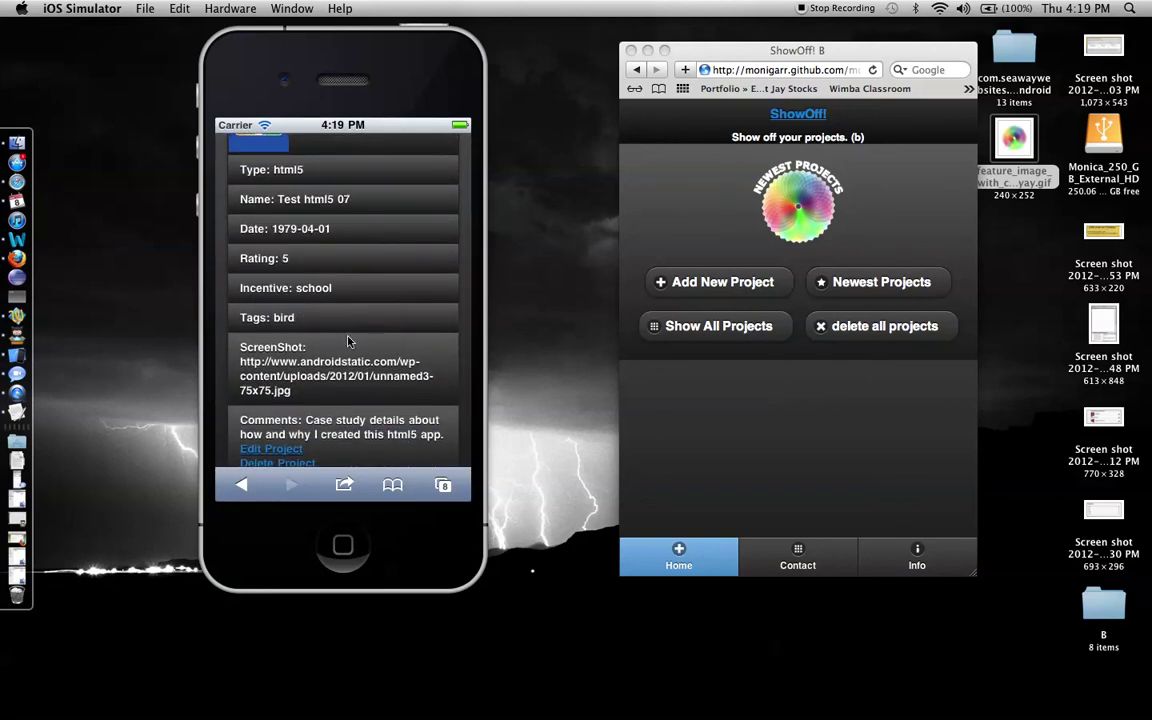
click(400, 126)
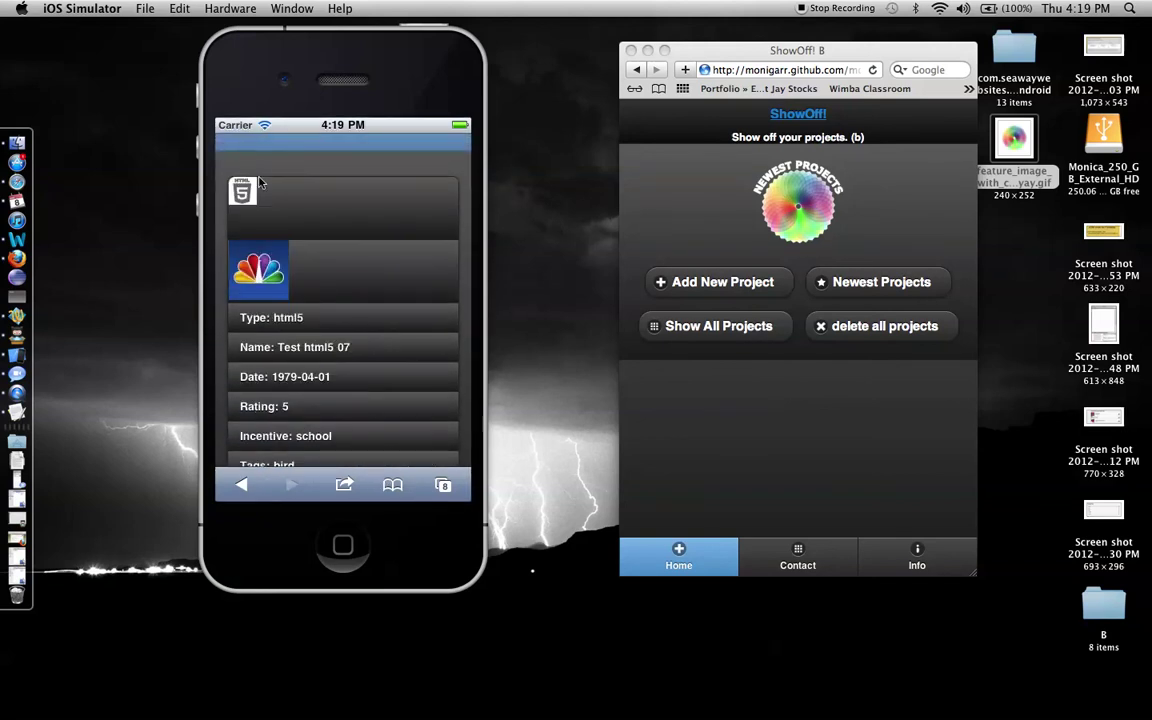
- Go back from the project details to version (b)'s home page and reload it with its full set of options
click(241, 487)
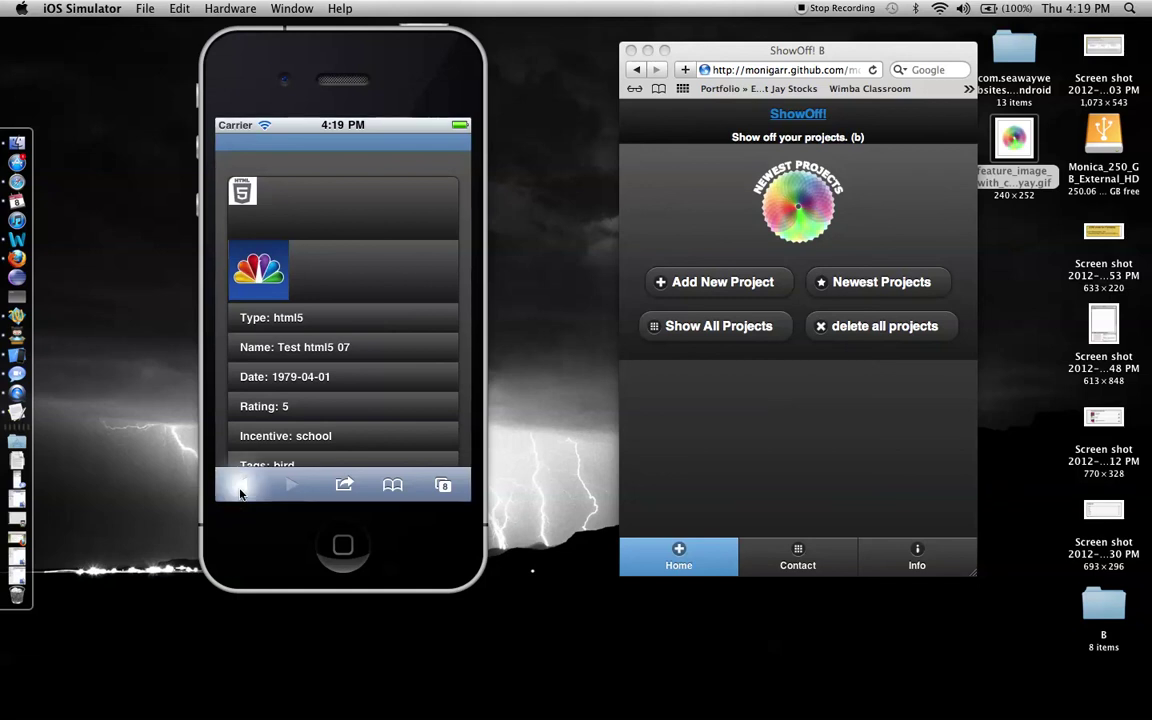
click(241, 487)
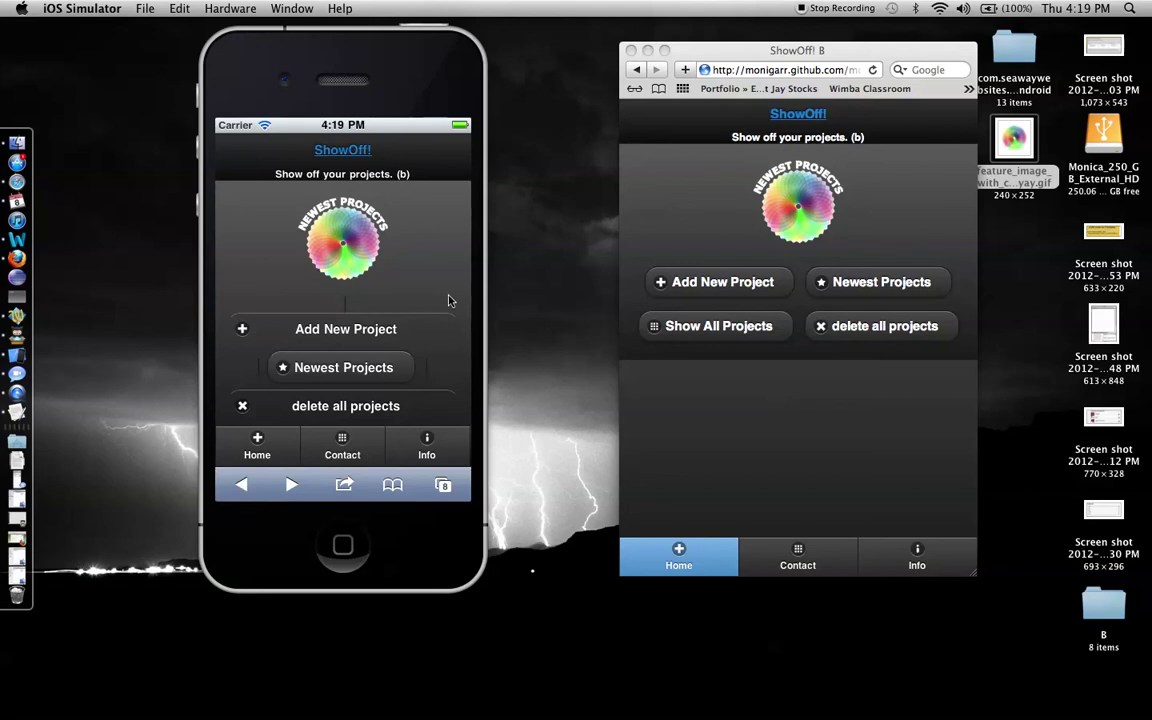
click(438, 357)
drag(438, 357, 441, 262)
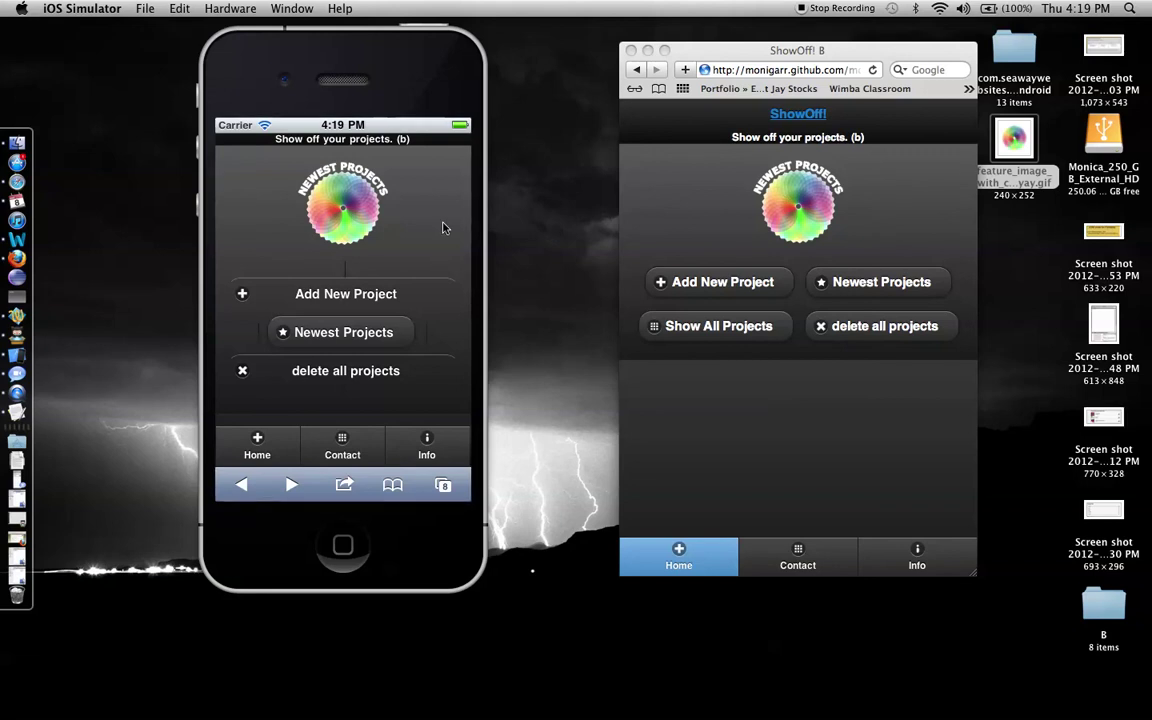
scroll(445, 228, up, 3)
click(367, 163)
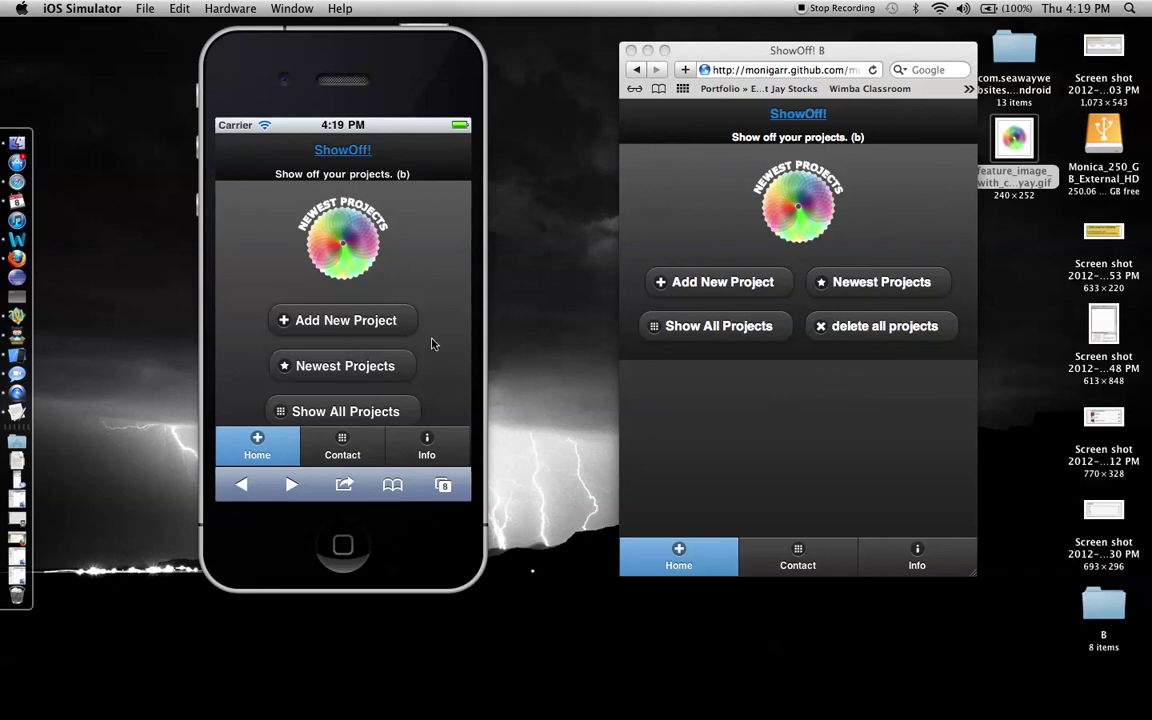
- Open version (b)'s Newest Projects page from the home page and look over its project thumbnails
drag(432, 339, 437, 275)
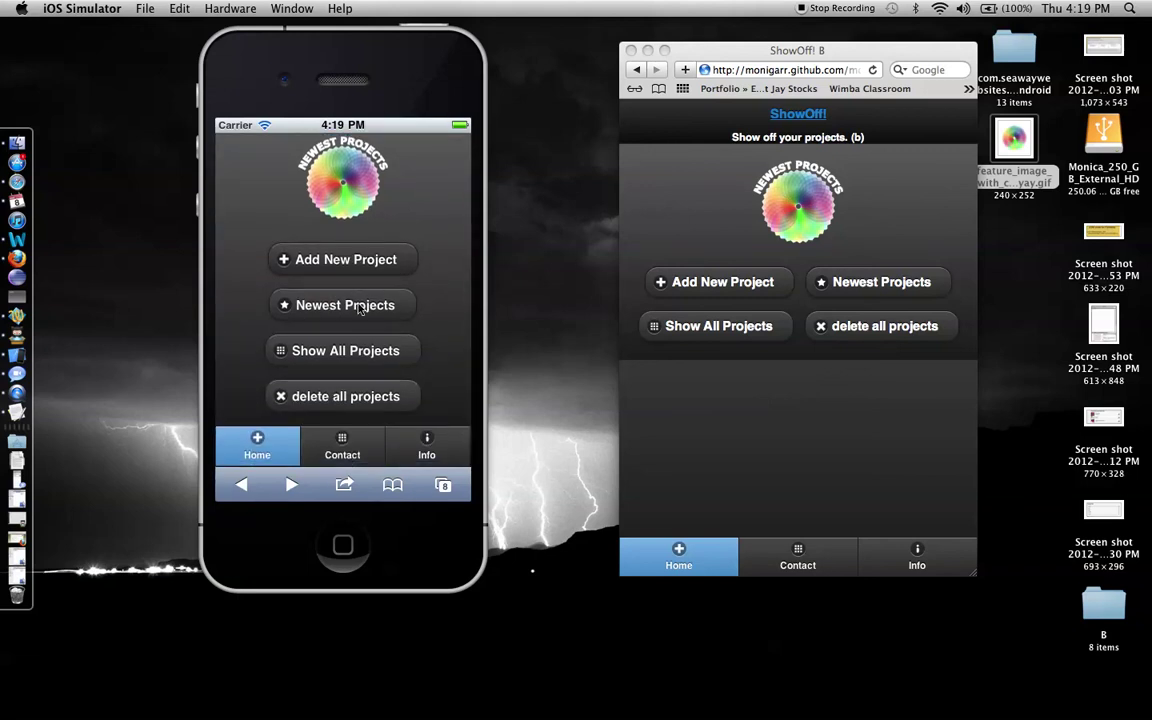
click(328, 290)
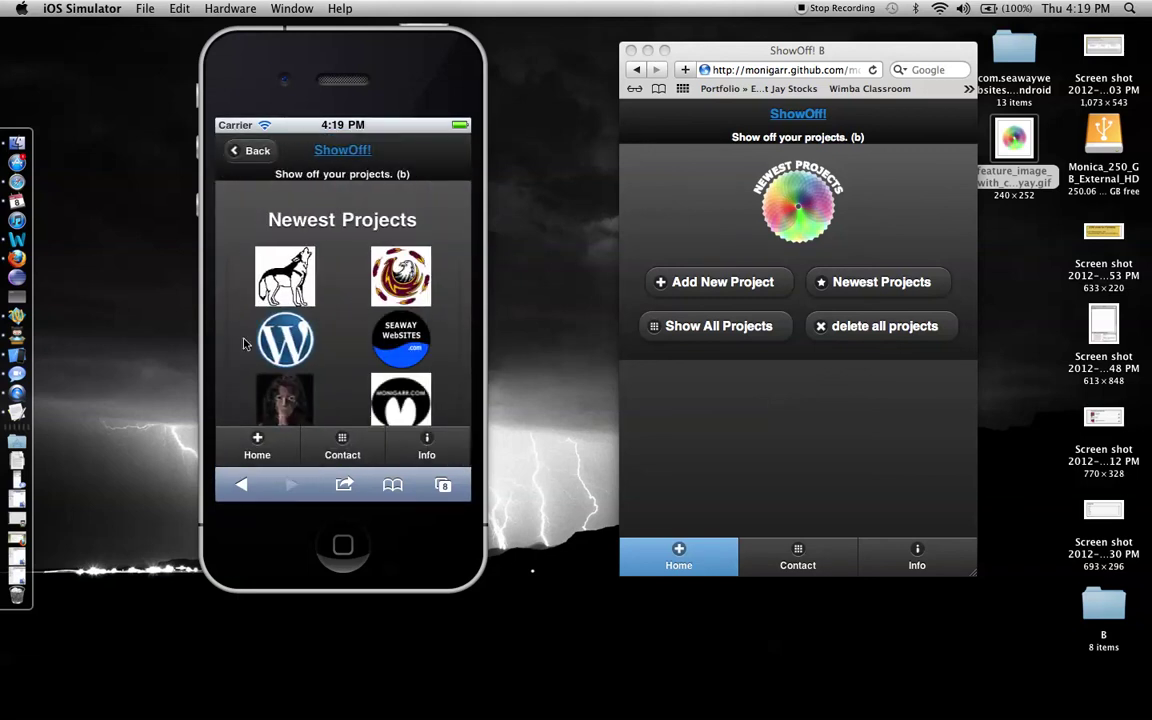
drag(350, 341, 342, 208)
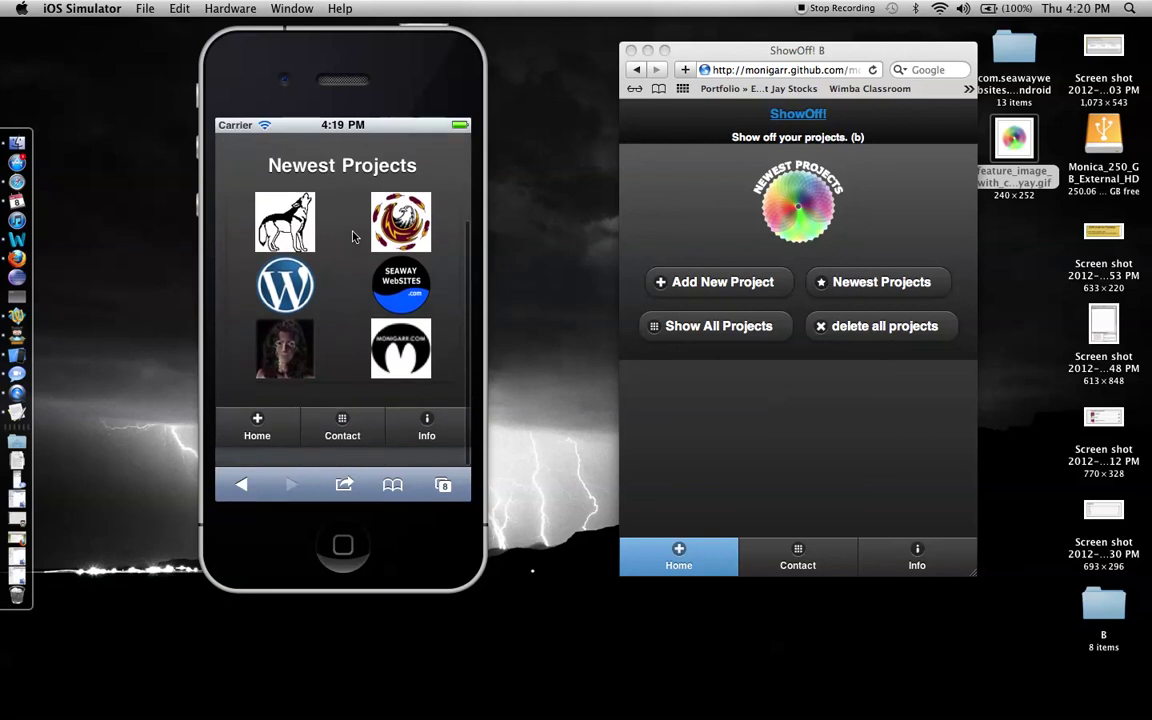
- In the desktop browser, switch from version (b) to the live version (a) through the Info page, and show its Newest Projects list
click(908, 552)
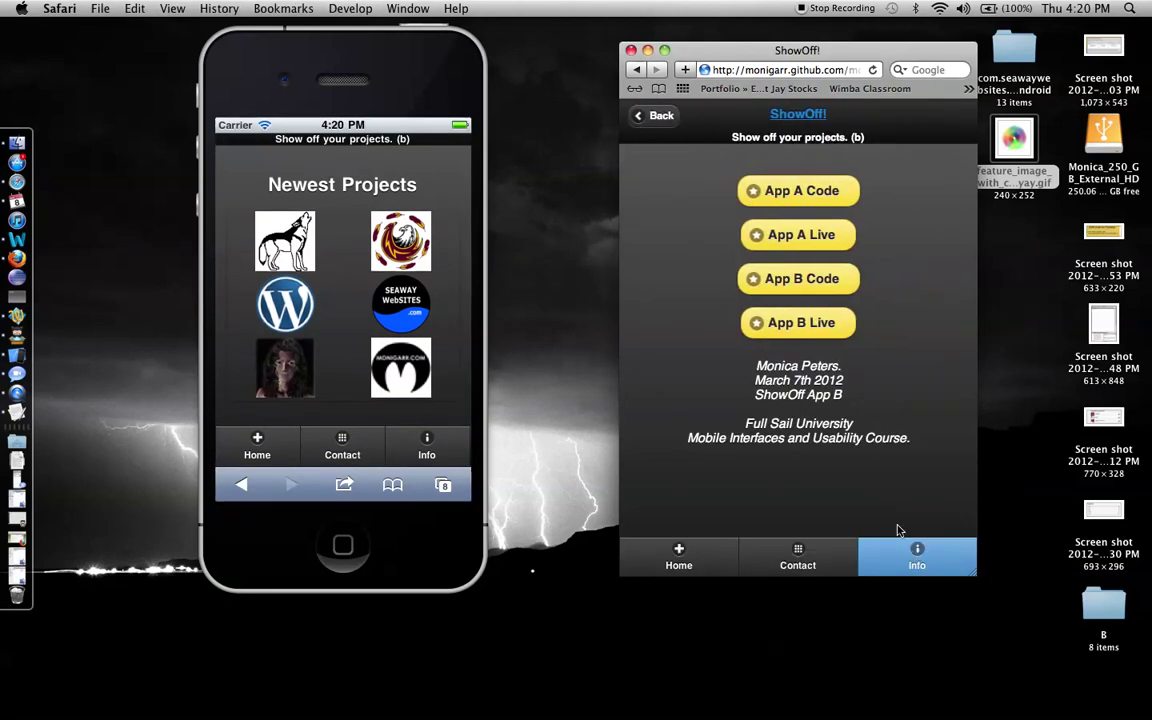
click(810, 234)
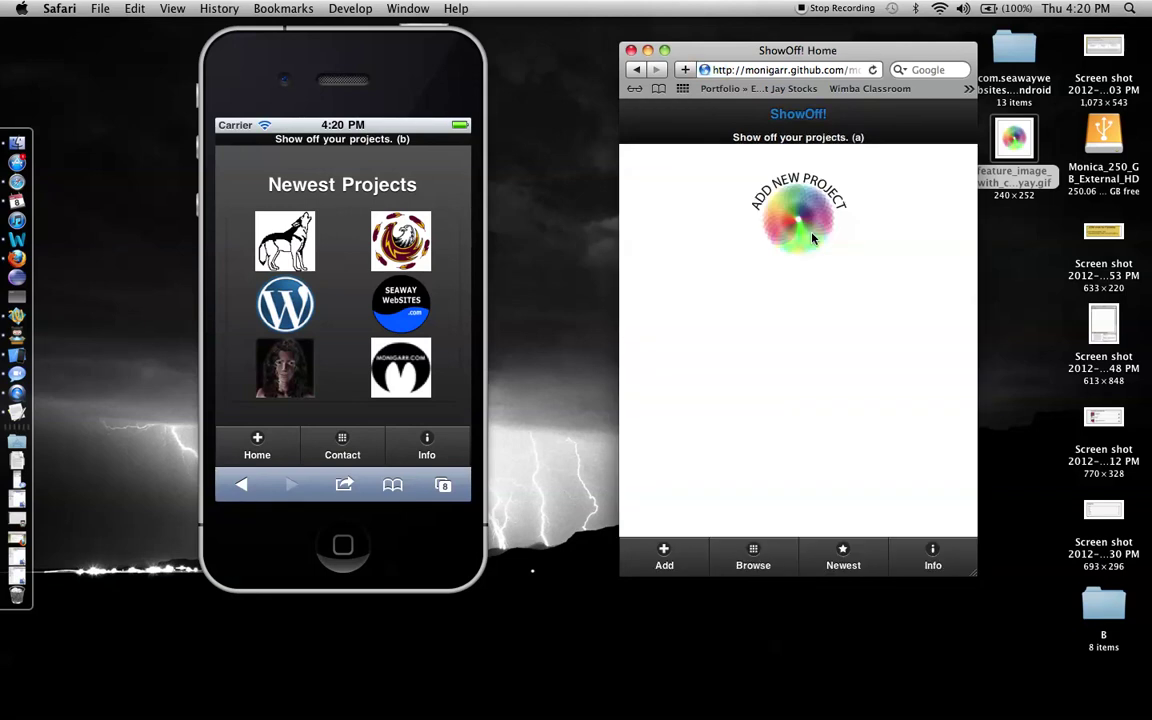
click(843, 556)
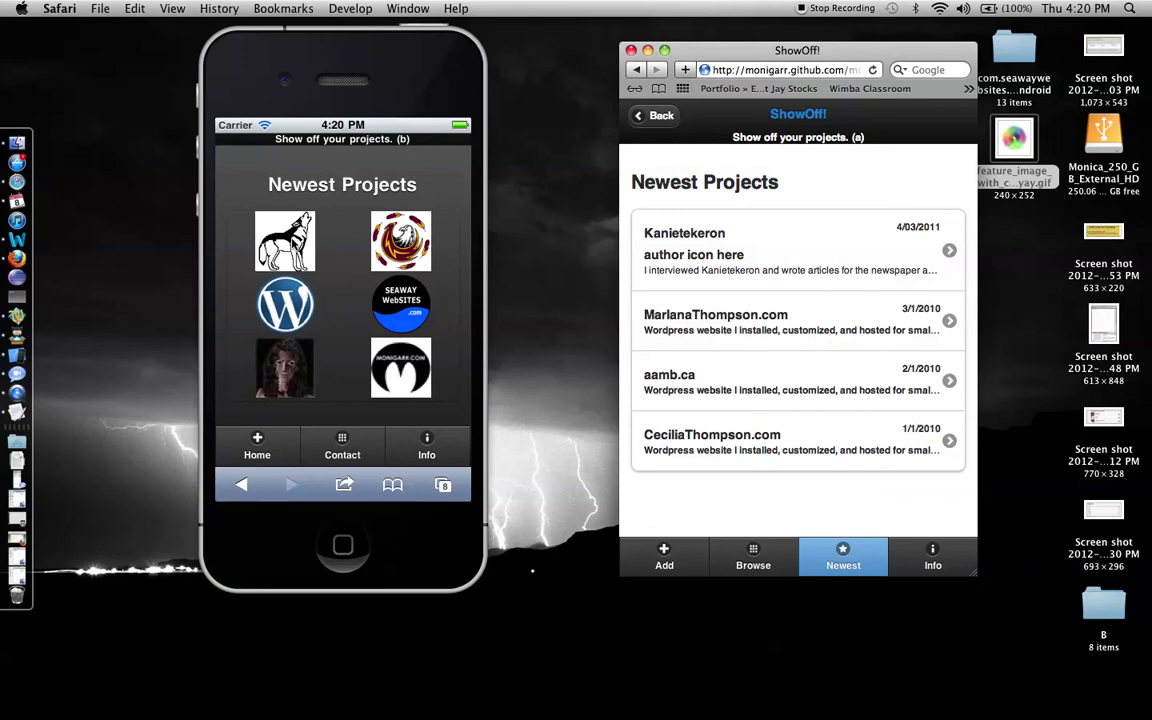
- In the simulator, open the wolf thumbnail's project entry, follow its website link, and return to version (b)'s Newest Projects page
click(292, 244)
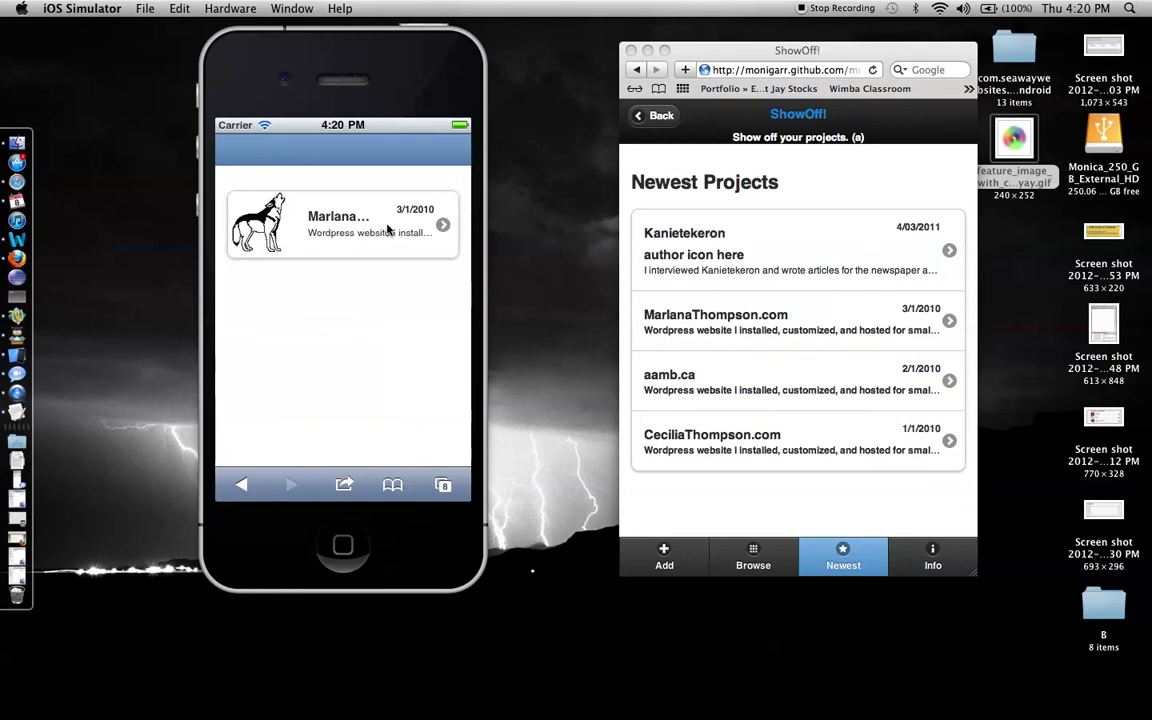
click(441, 228)
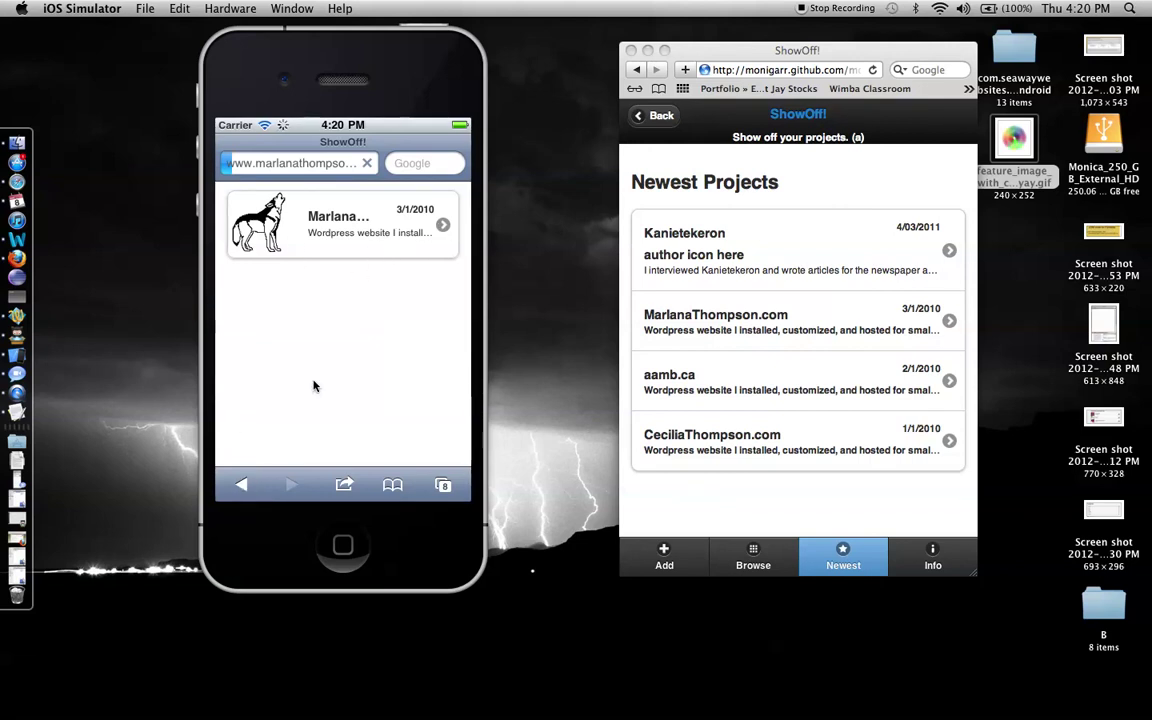
click(243, 488)
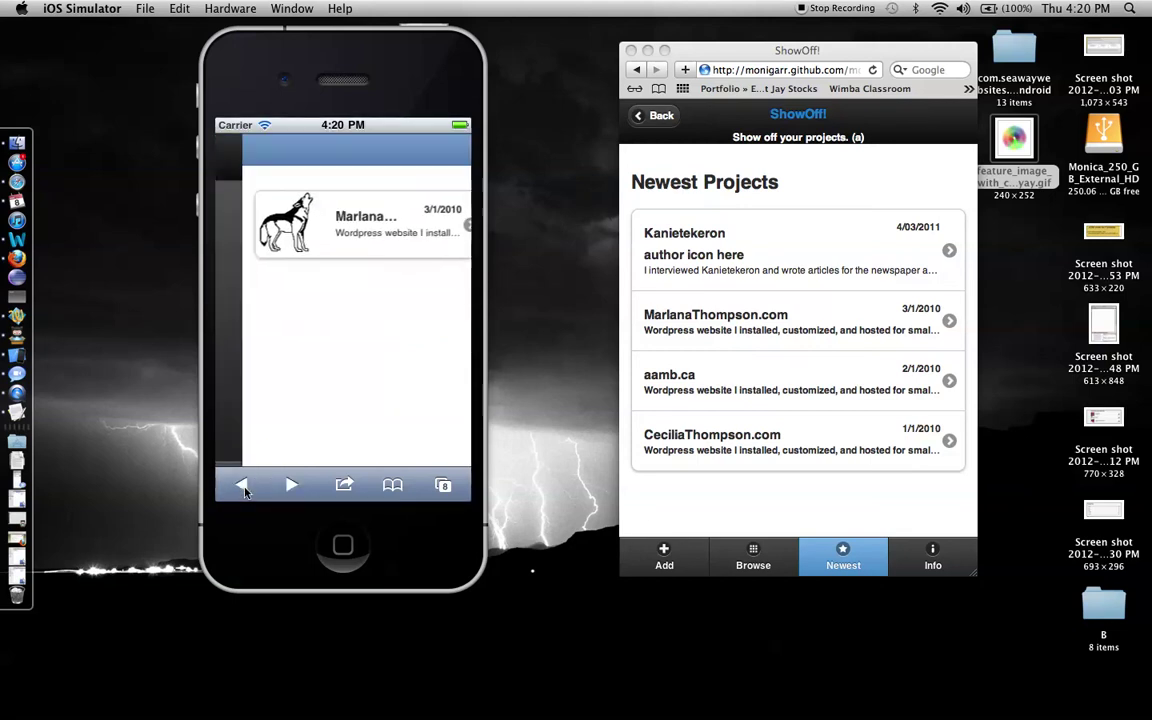
drag(334, 313, 339, 273)
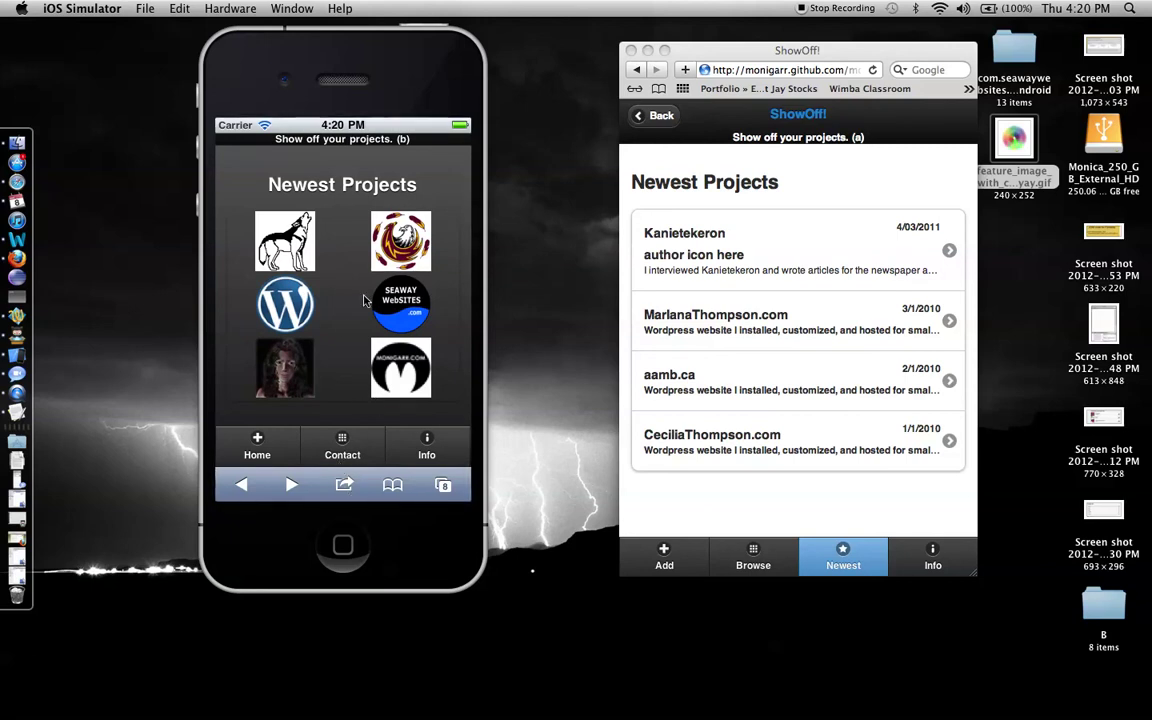
- Return to version (b)'s home page in the simulator and look over its project options
click(257, 450)
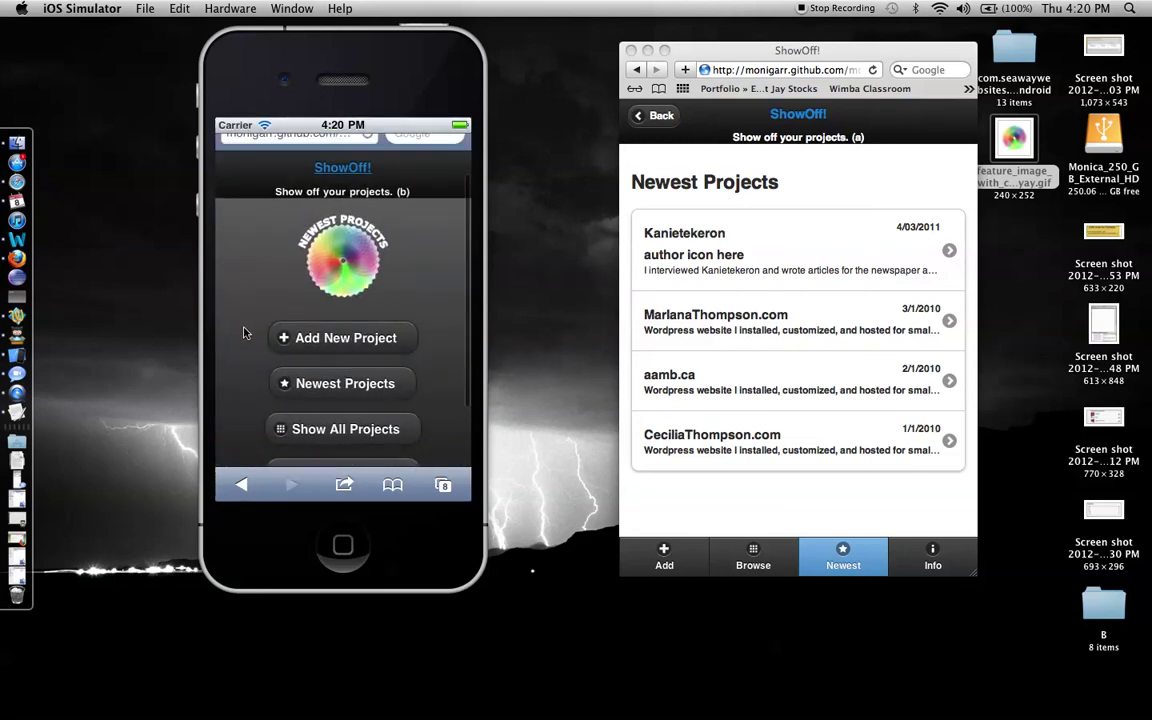
scroll(240, 307, down, 1)
drag(240, 307, 246, 238)
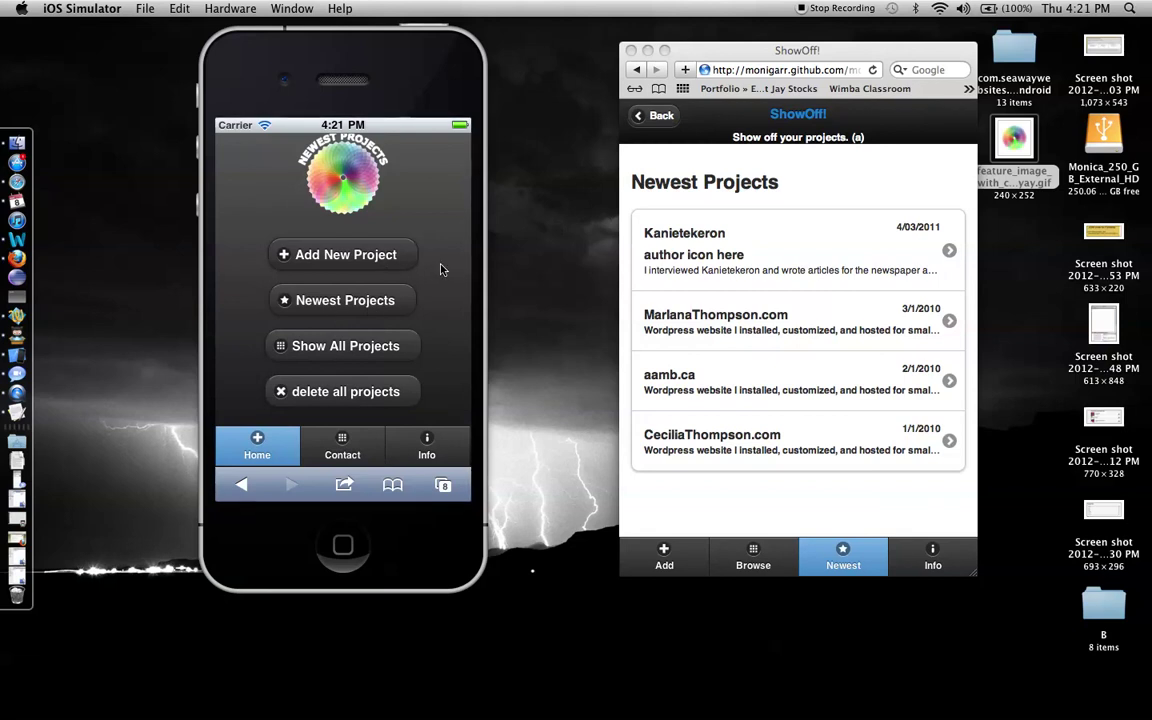
- Show version (b)'s Add New Project form and go back to the home page
drag(441, 269, 443, 206)
click(360, 264)
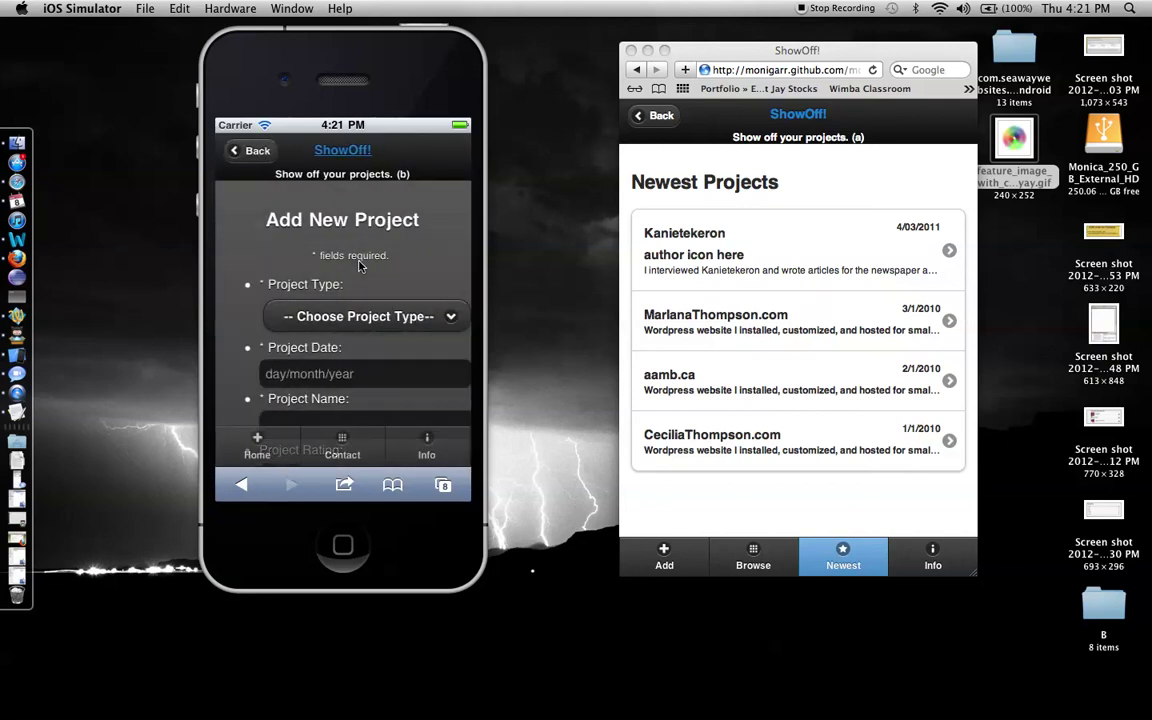
click(254, 151)
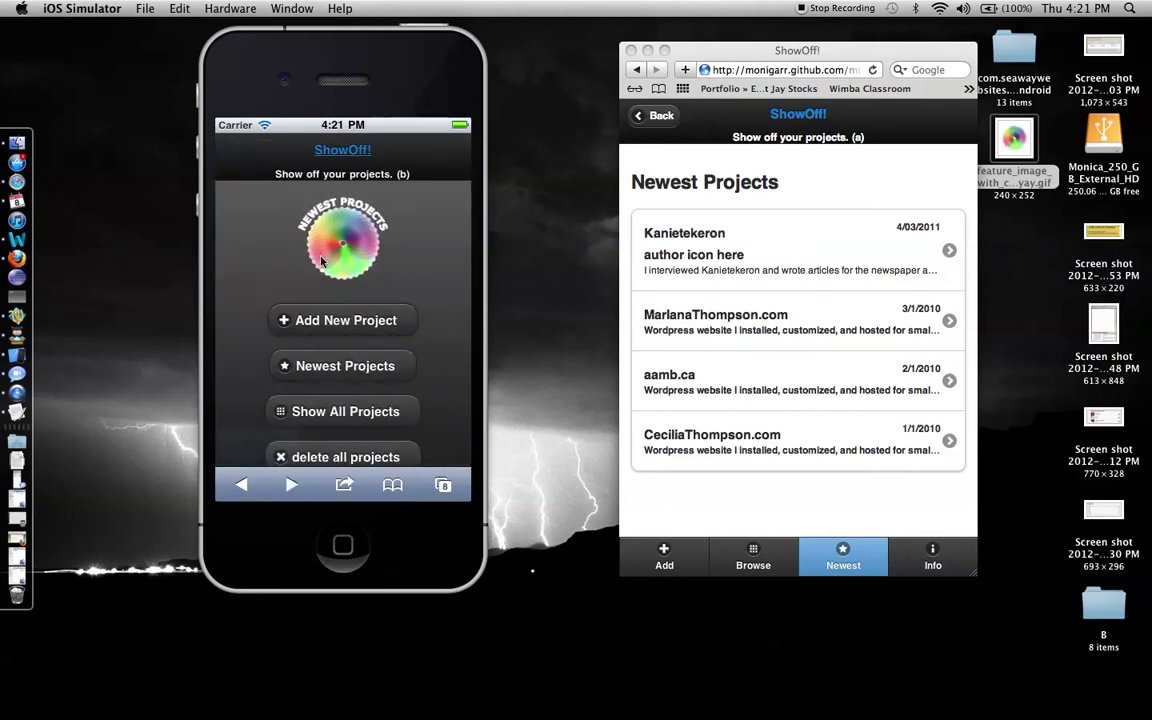
- Open version (b)'s Newest Projects page from the home page and view all of its thumbnails
scroll(442, 355, down, 3)
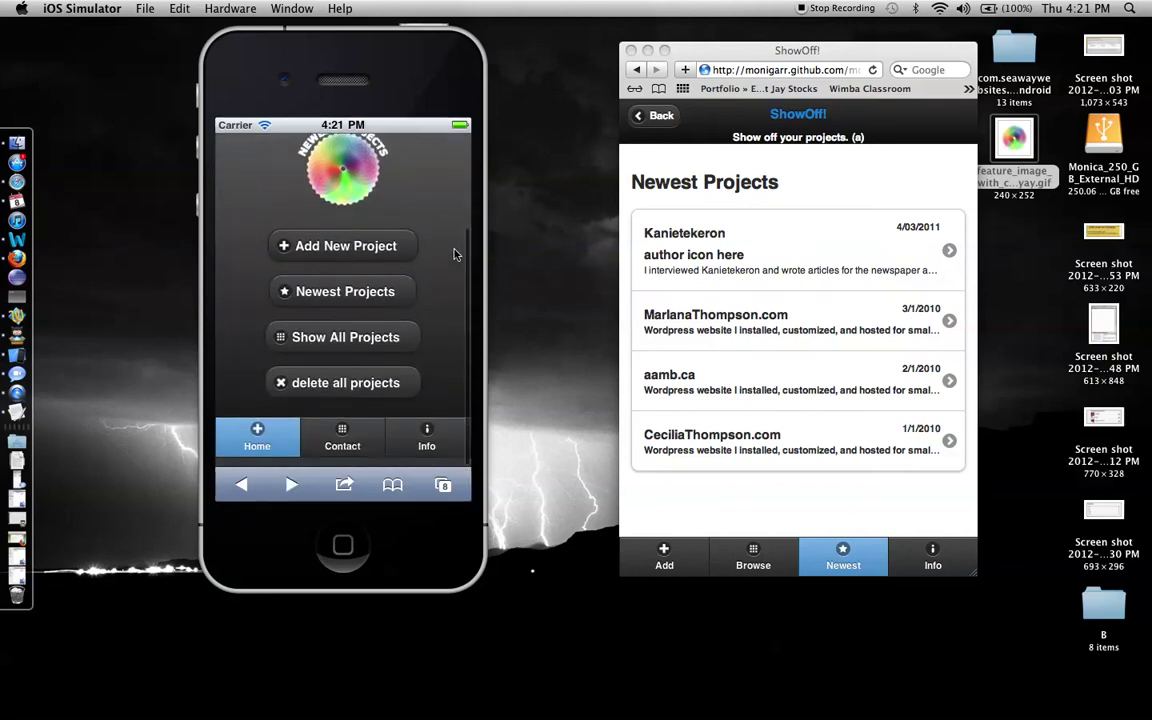
click(329, 313)
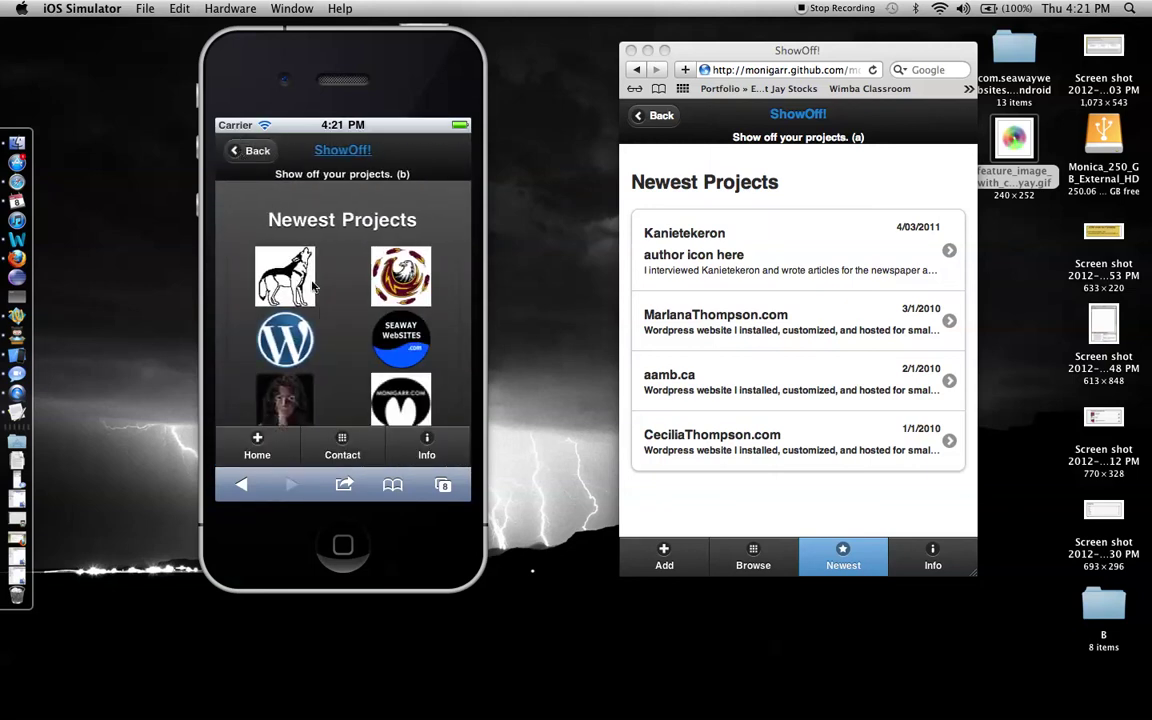
scroll(348, 258, down, 2)
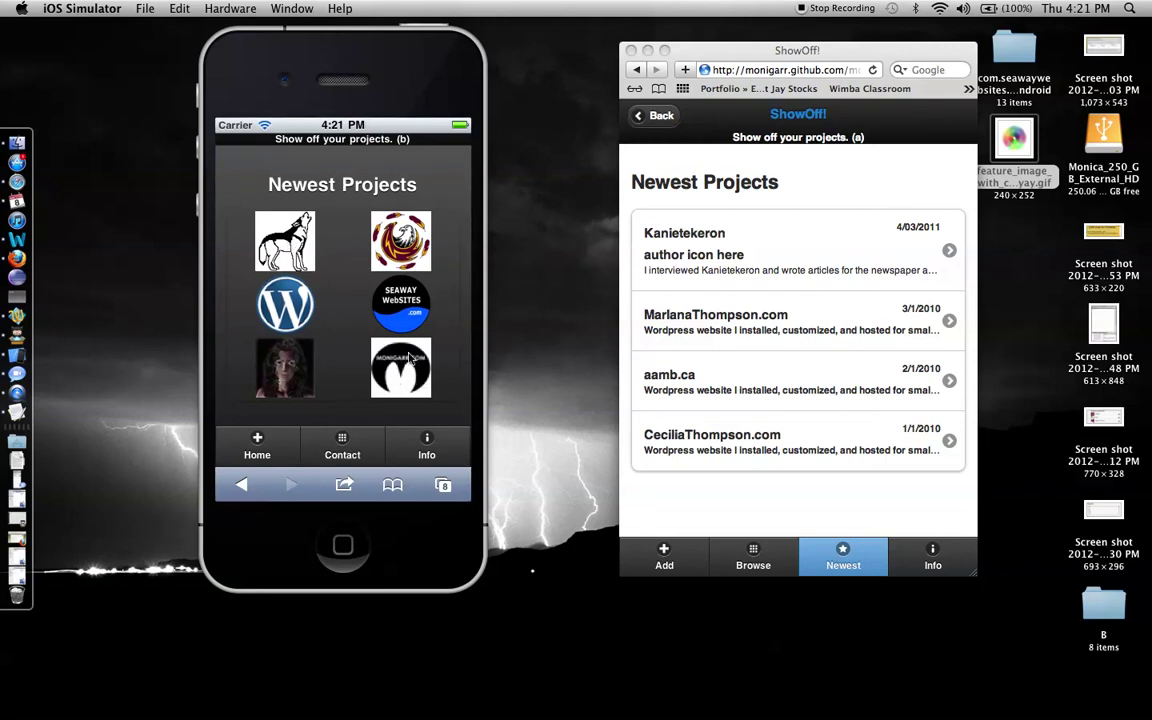
- Return to version (b)'s home page, show all projects, and open a project's details from the list
click(270, 437)
drag(430, 378, 452, 247)
click(345, 345)
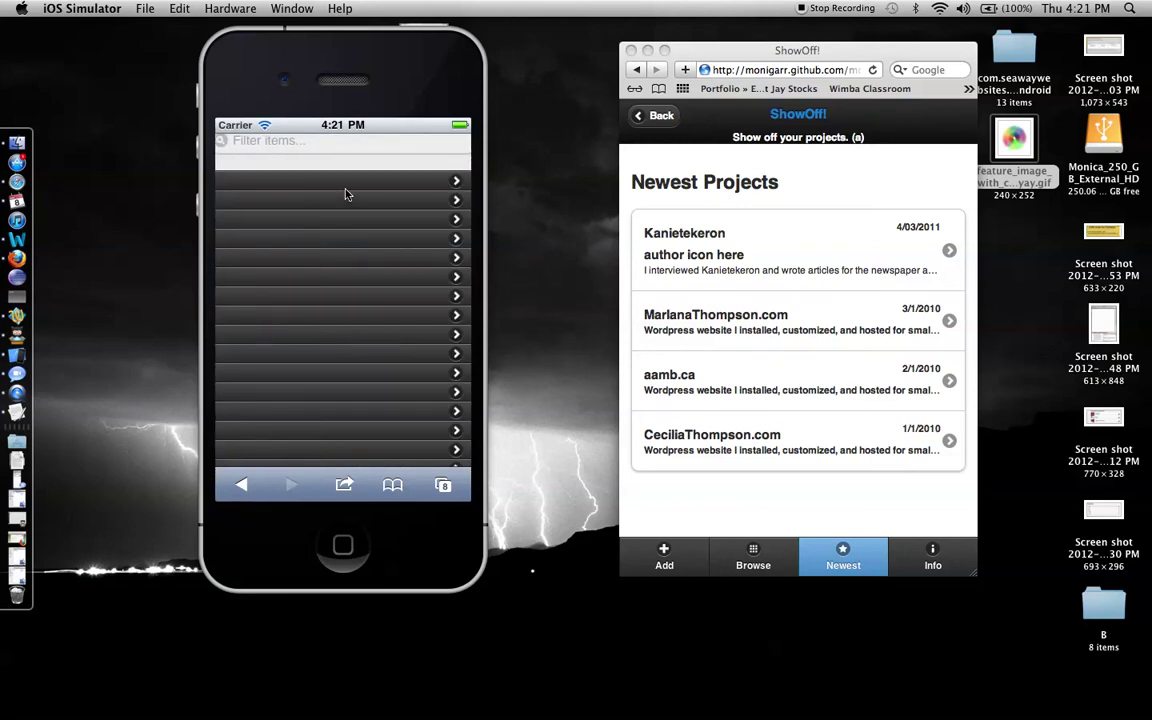
click(347, 198)
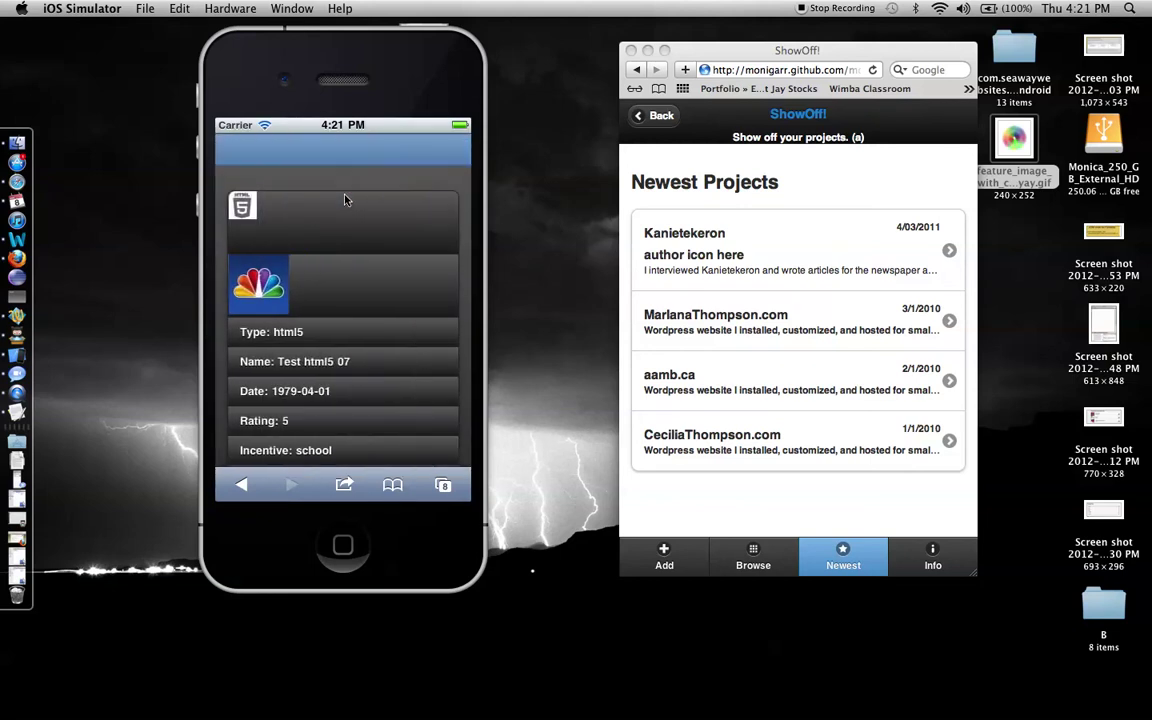
- Go back from the project details through the list to version (b)'s home page, and reload it
click(241, 486)
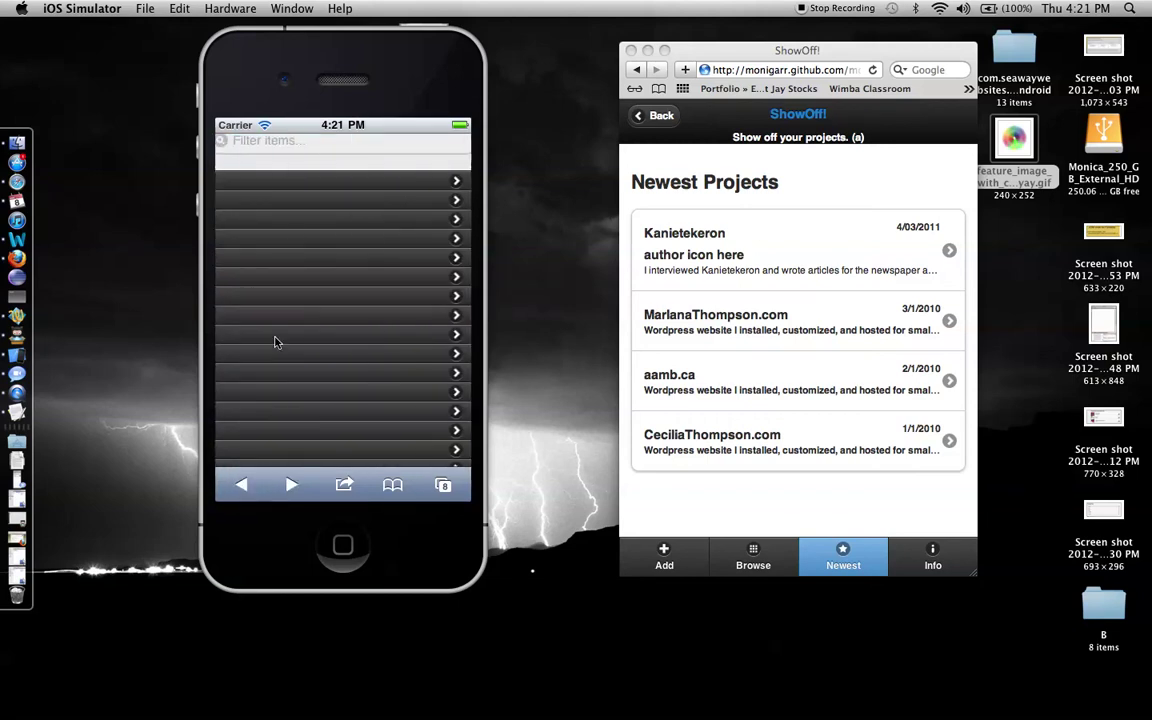
click(241, 486)
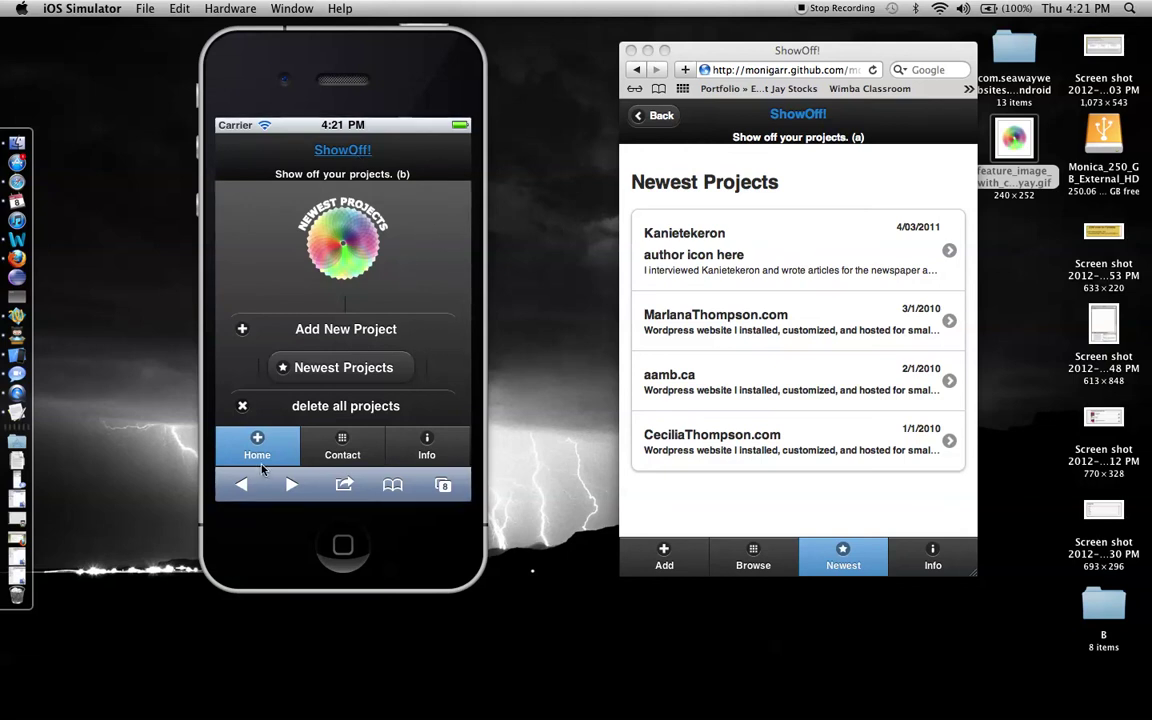
drag(430, 332, 429, 257)
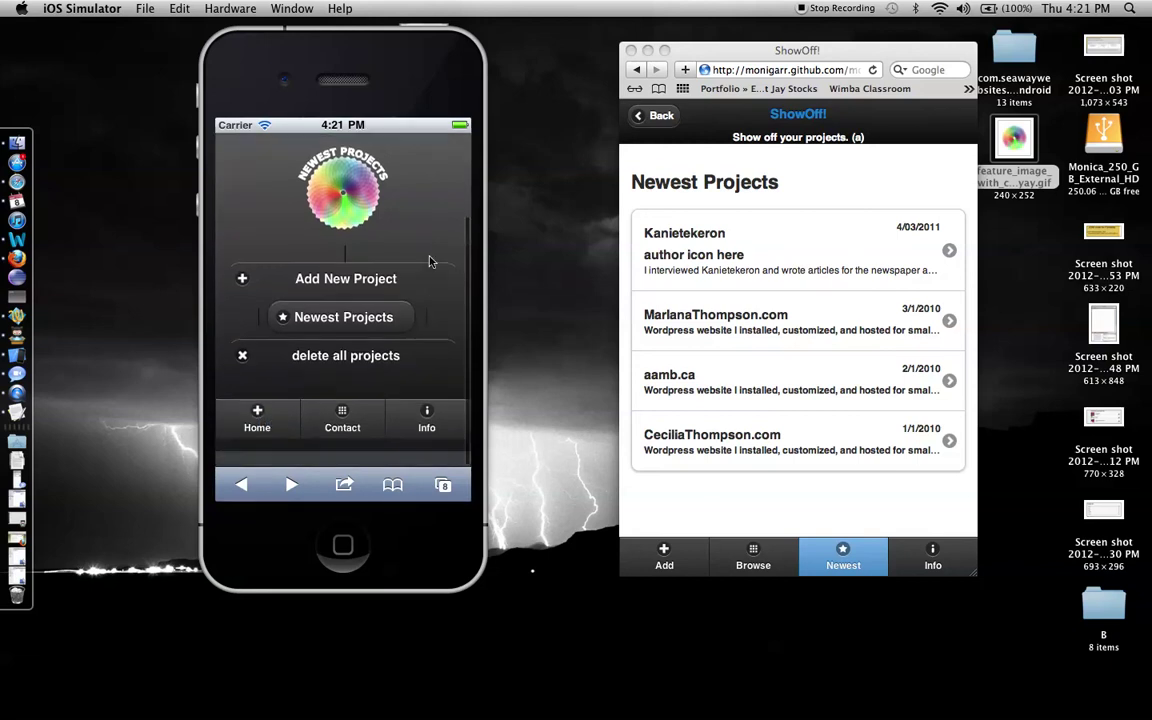
click(257, 438)
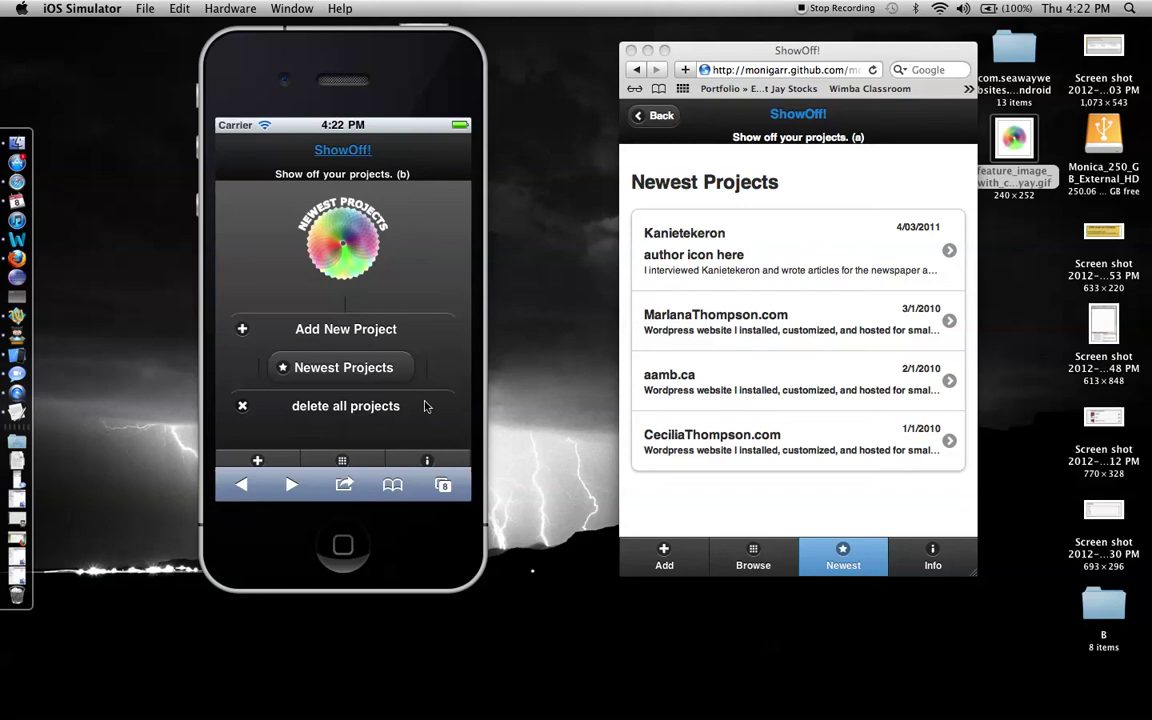
drag(414, 216, 419, 303)
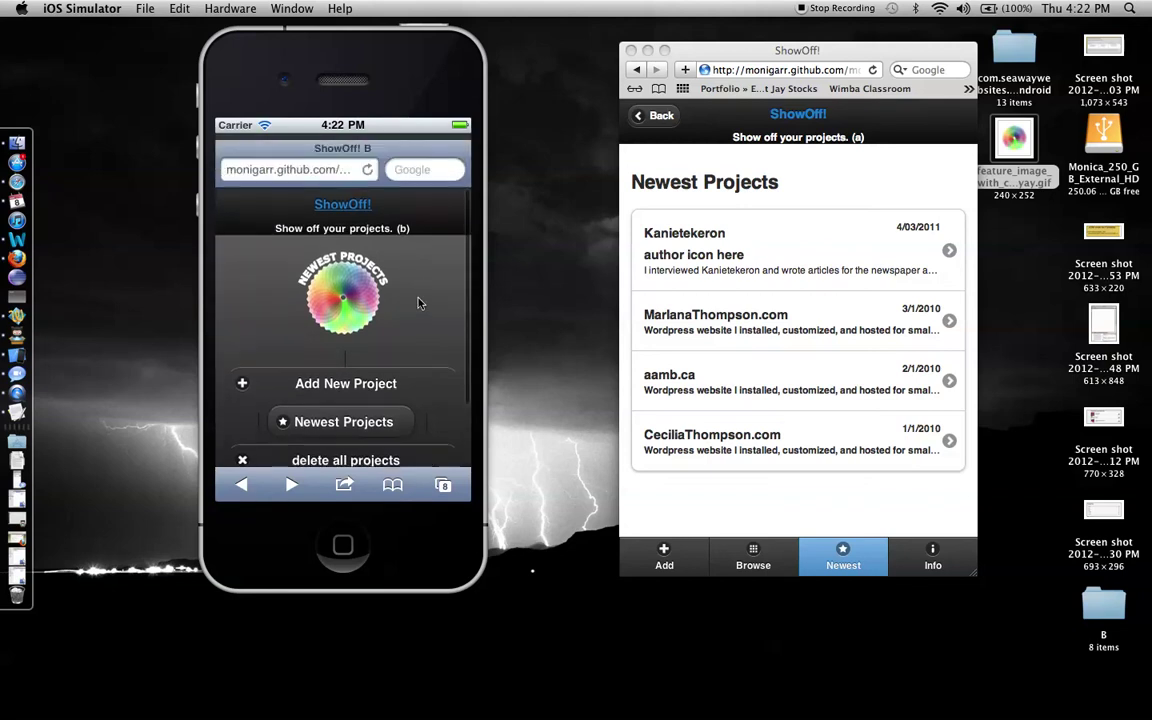
click(368, 168)
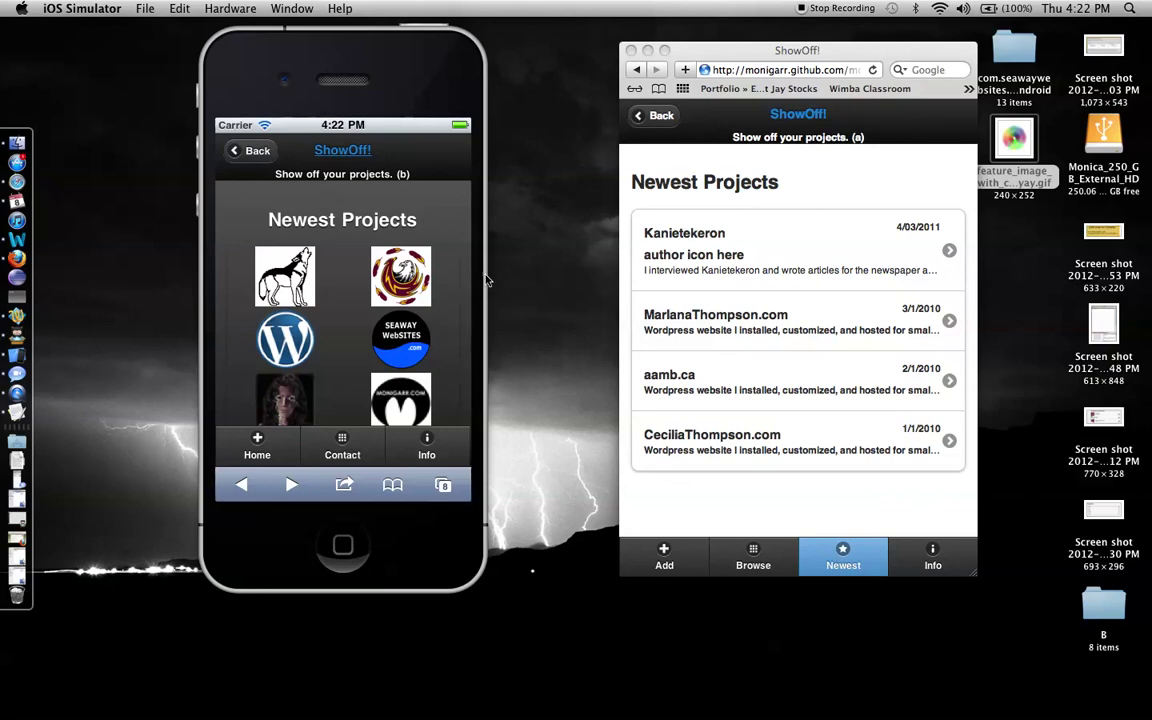
- Open version (b)'s Info page in the simulator and look over its links to both apps' code and live versions
click(430, 447)
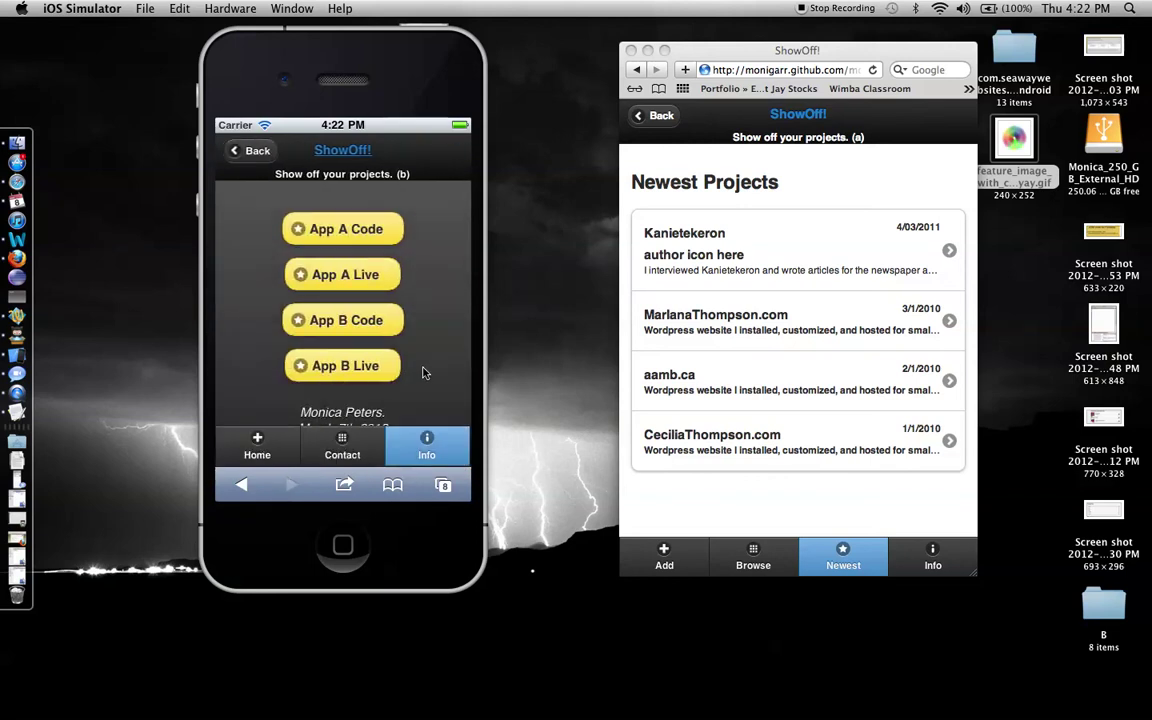
mouse_move(422, 372)
mouse_down()
mouse_move(432, 244)
mouse_move(422, 373)
mouse_up()
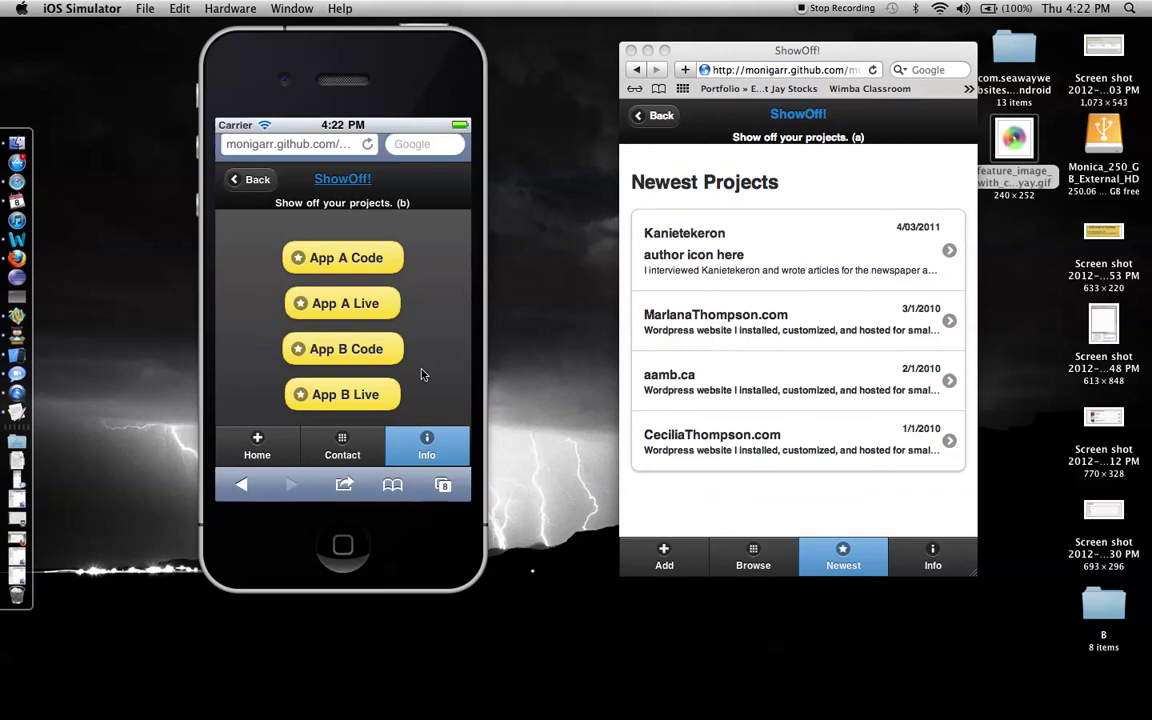